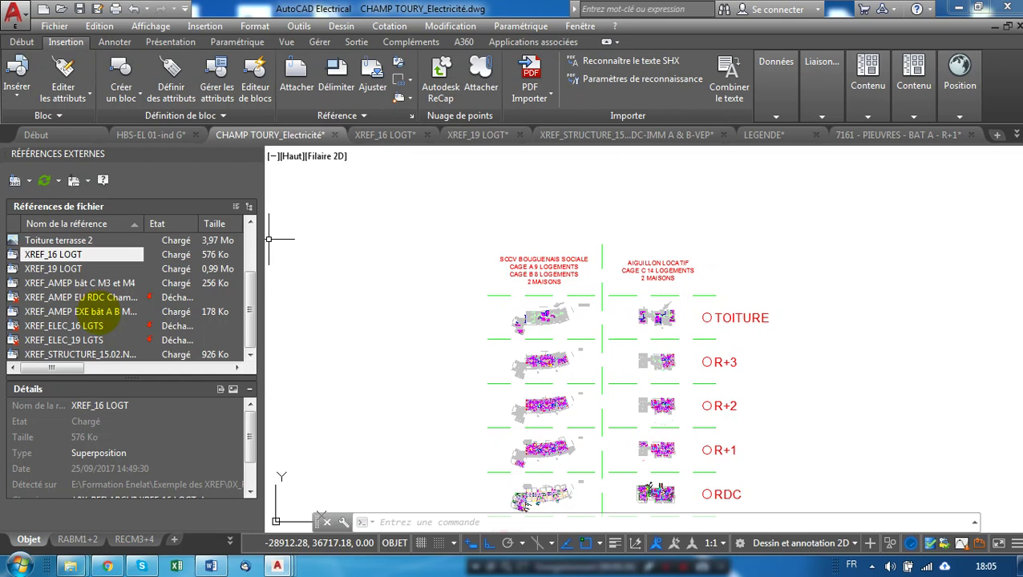
# Unload the XREF_16 LOGT external reference from the drawing and reload it.
pyautogui.moveTo(96, 315)
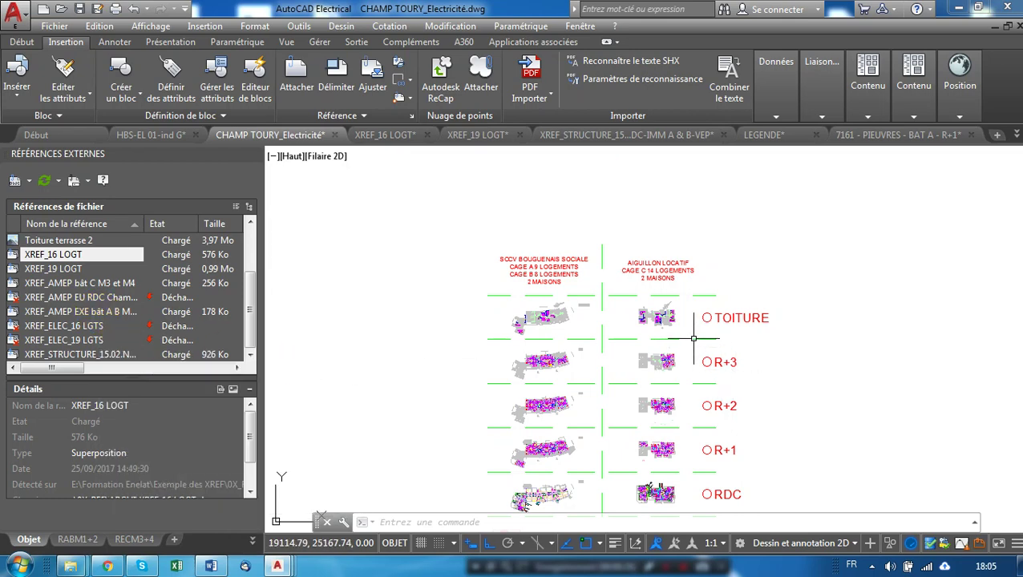
pyautogui.scroll(4, 689, 338)
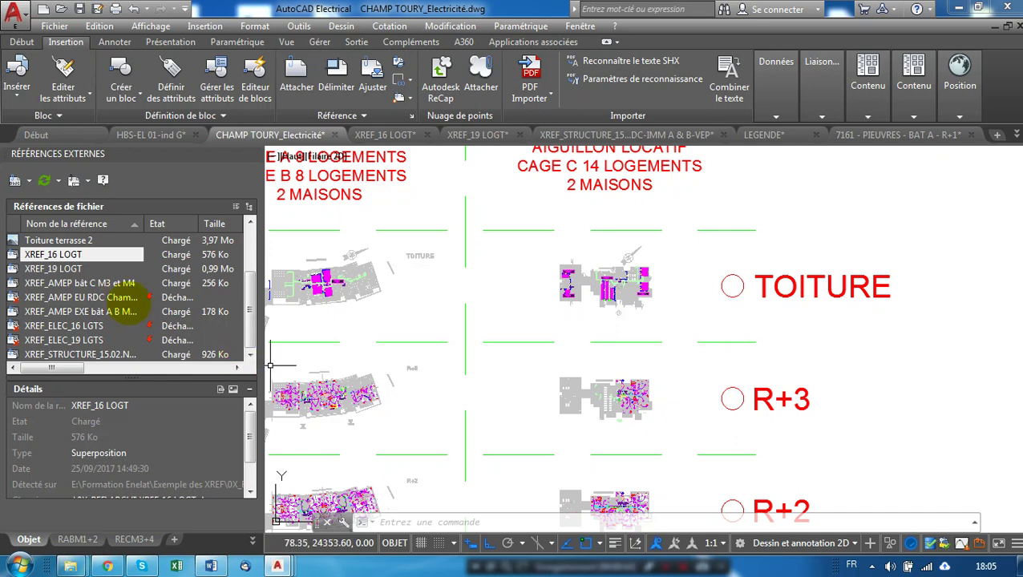
pyautogui.rightClick(53, 256)
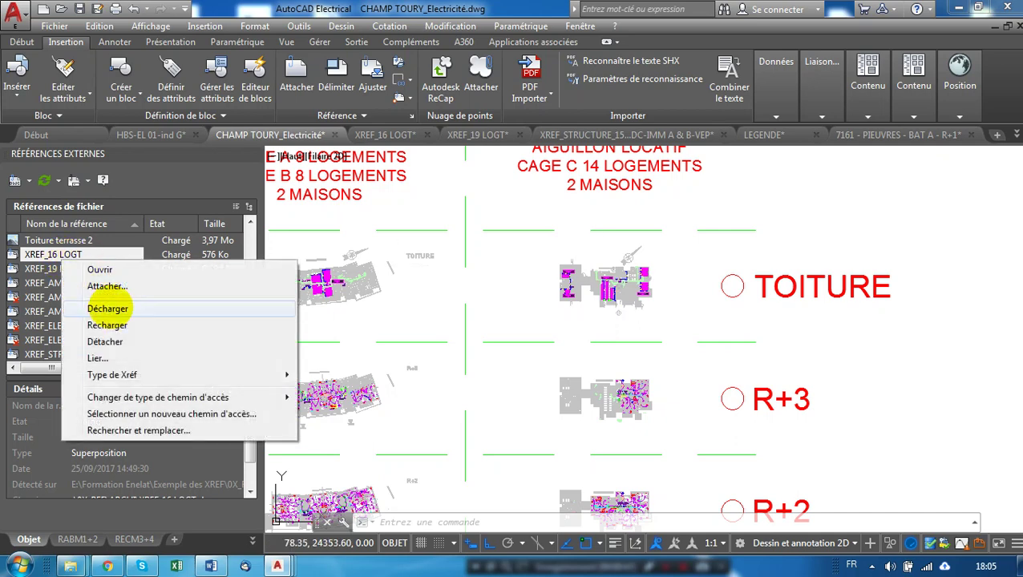
pyautogui.click(184, 302)
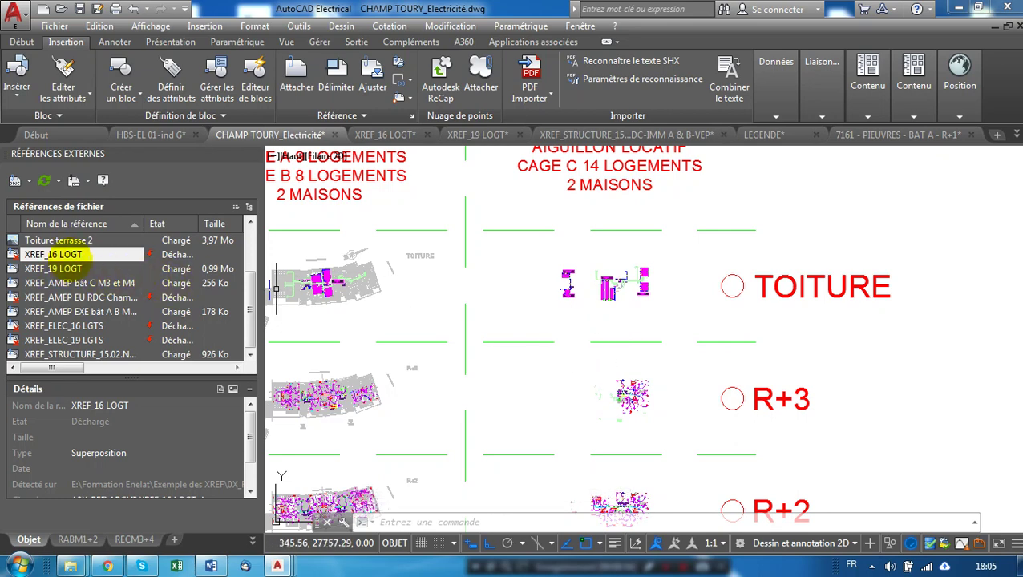
pyautogui.rightClick(70, 258)
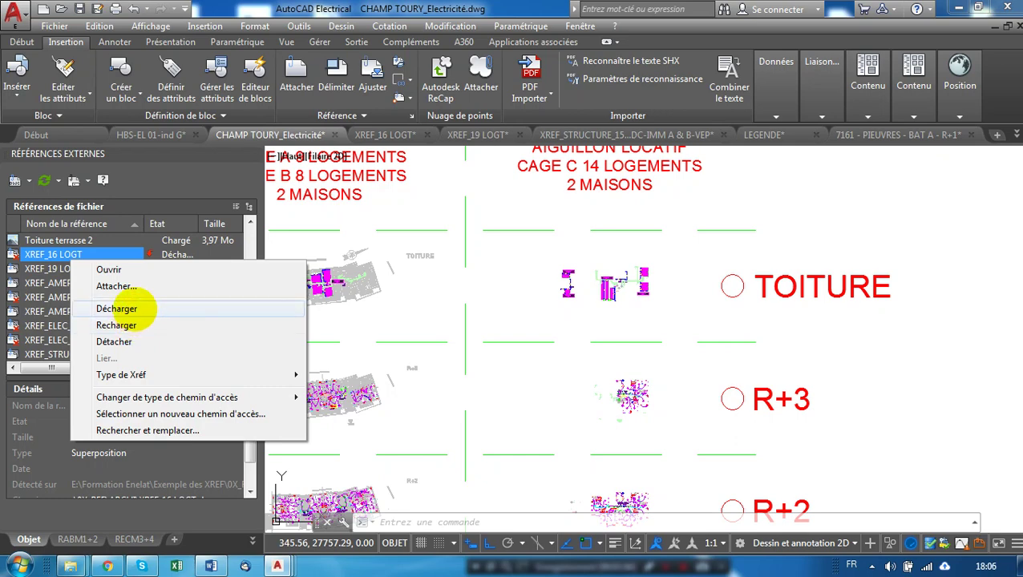
pyautogui.click(119, 325)
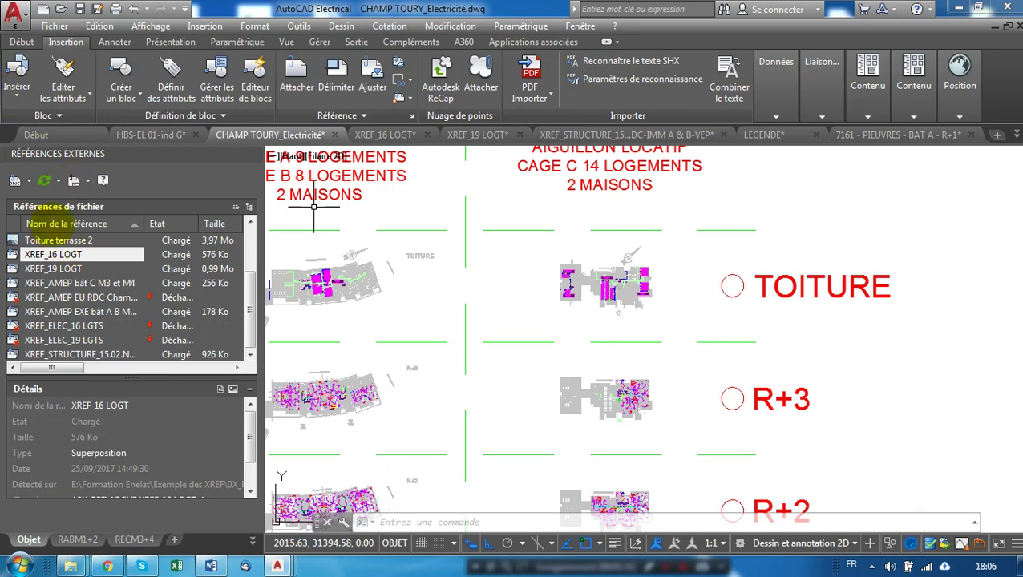
# Browse the named blocks available as a source for writing a block file, and leave the WBLOC command without exporting.
pyautogui.moveTo(63, 237)
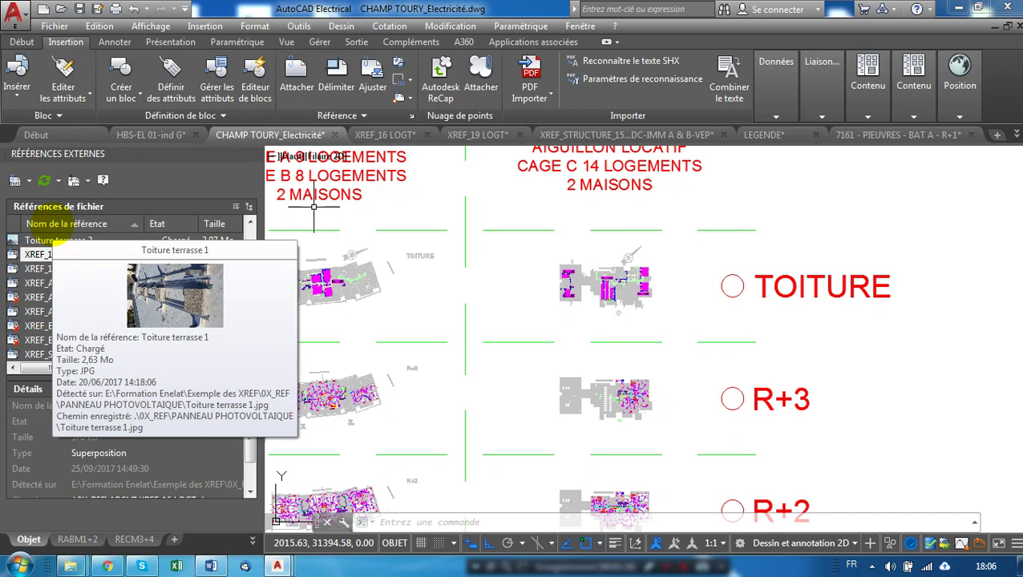
pyautogui.moveTo(417, 128)
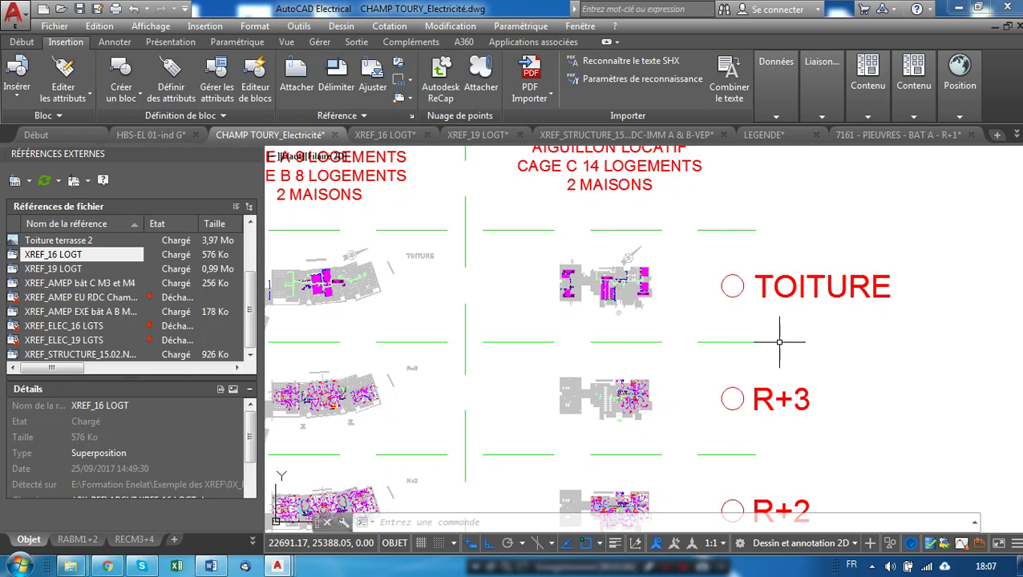
pyautogui.write('W')
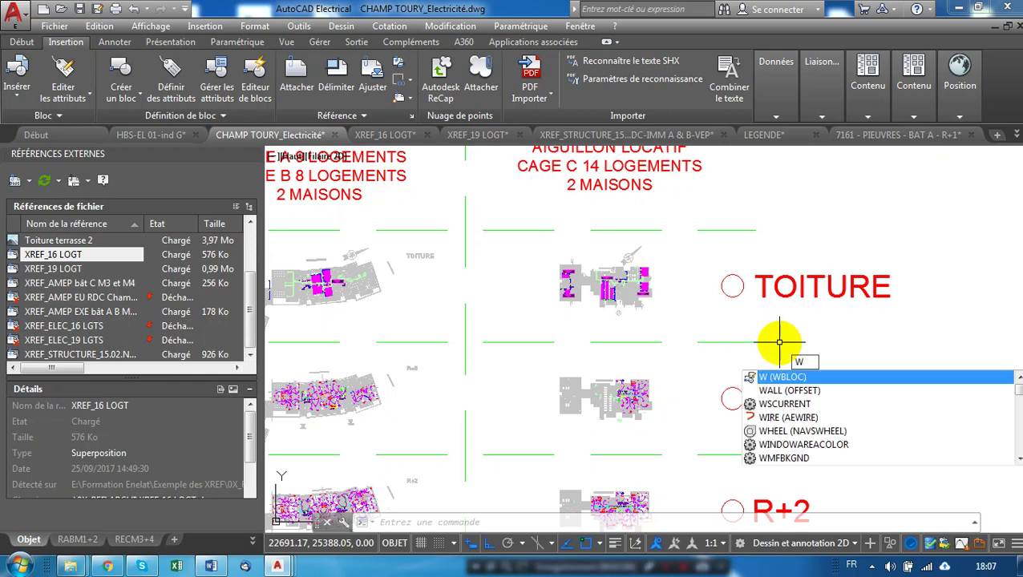
pyautogui.press('Return')
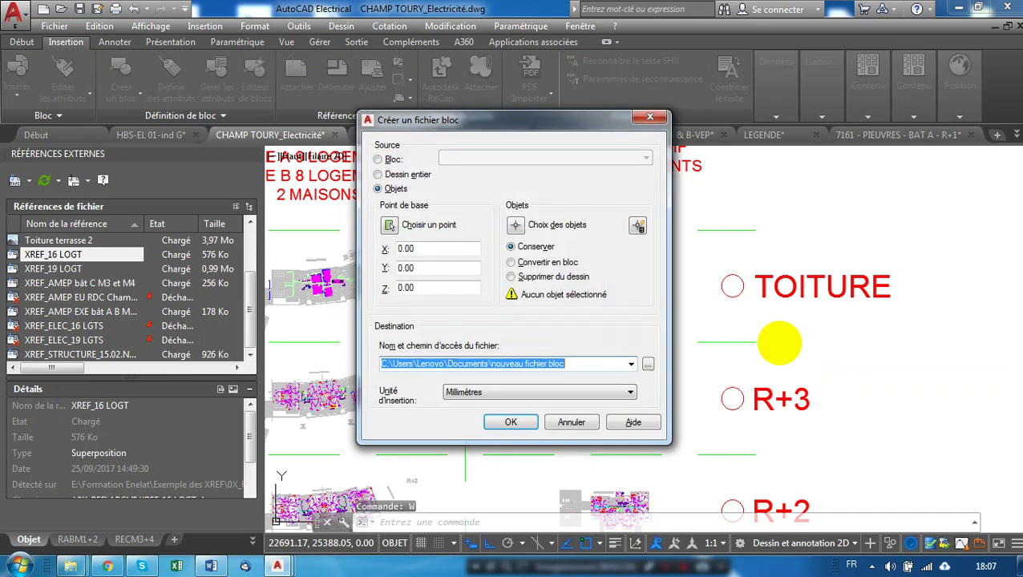
pyautogui.click(378, 158)
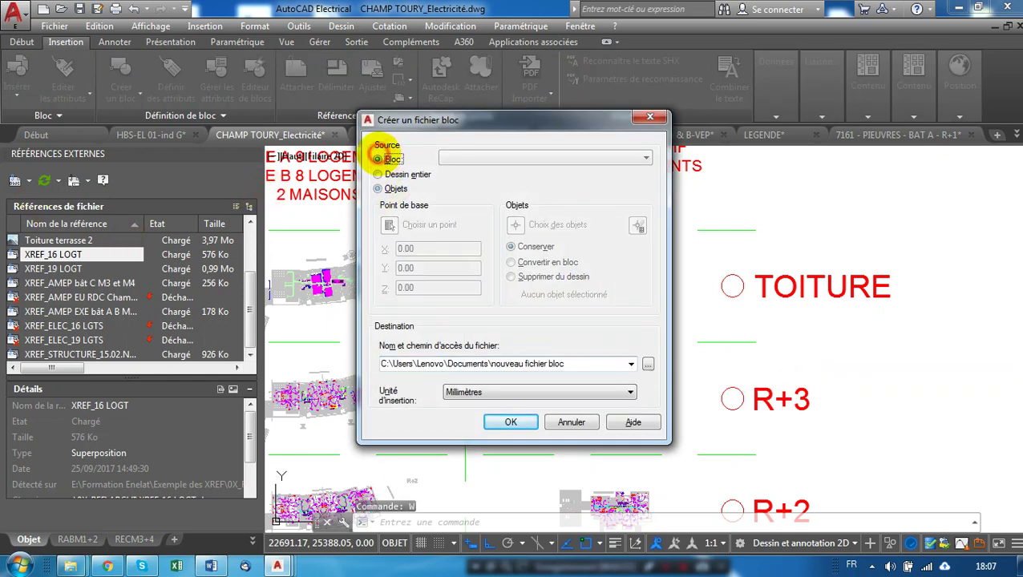
pyautogui.click(505, 157)
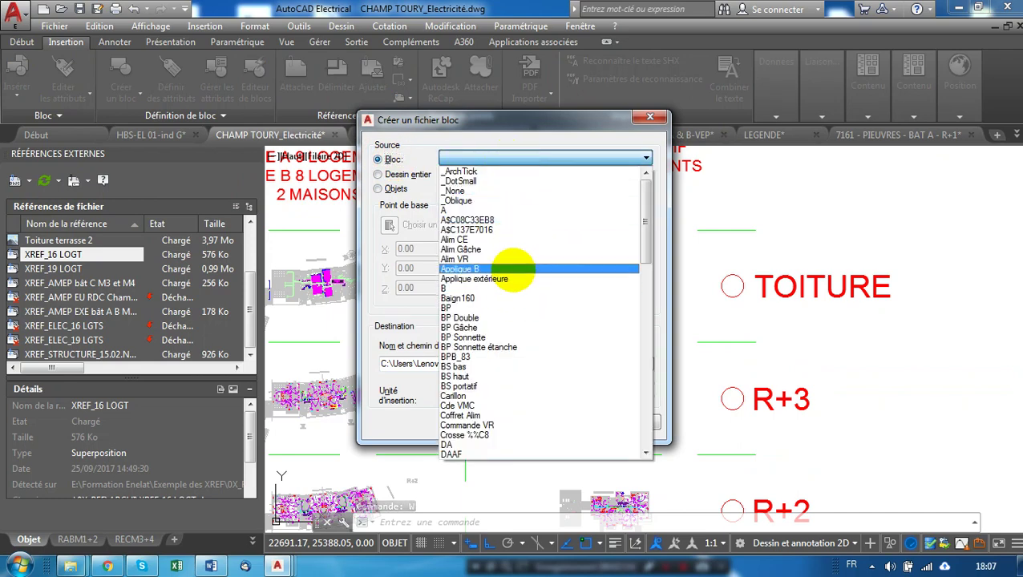
pyautogui.scroll(-9, 513, 268)
pyautogui.scroll(4, 527, 224)
pyautogui.click(505, 137)
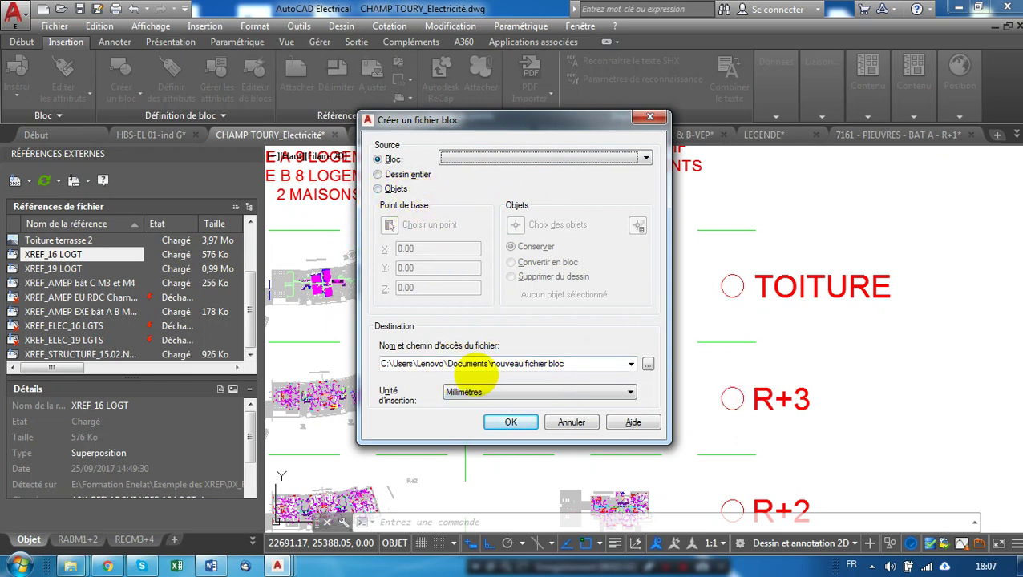
pyautogui.click(584, 422)
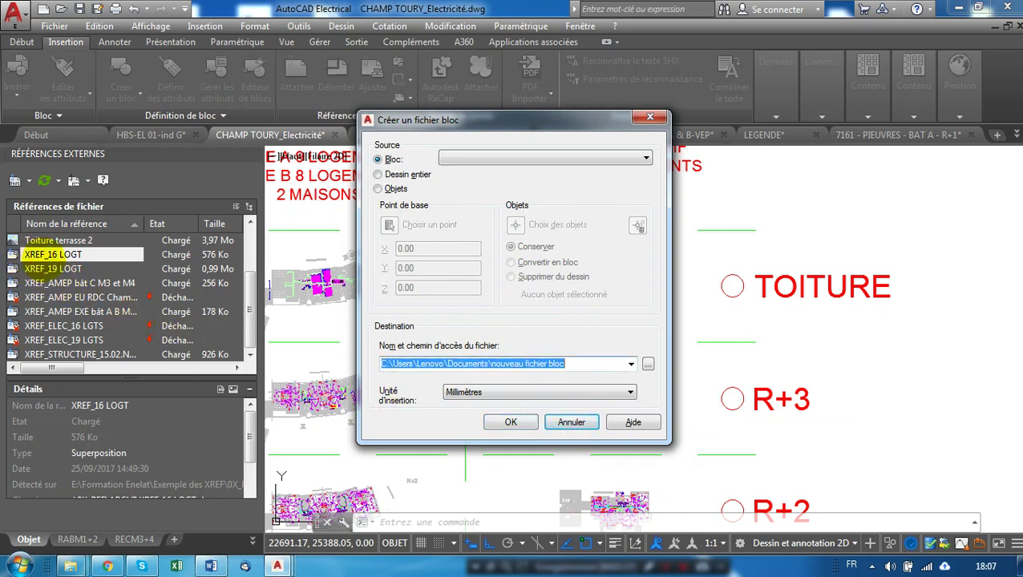
pyautogui.click(535, 365)
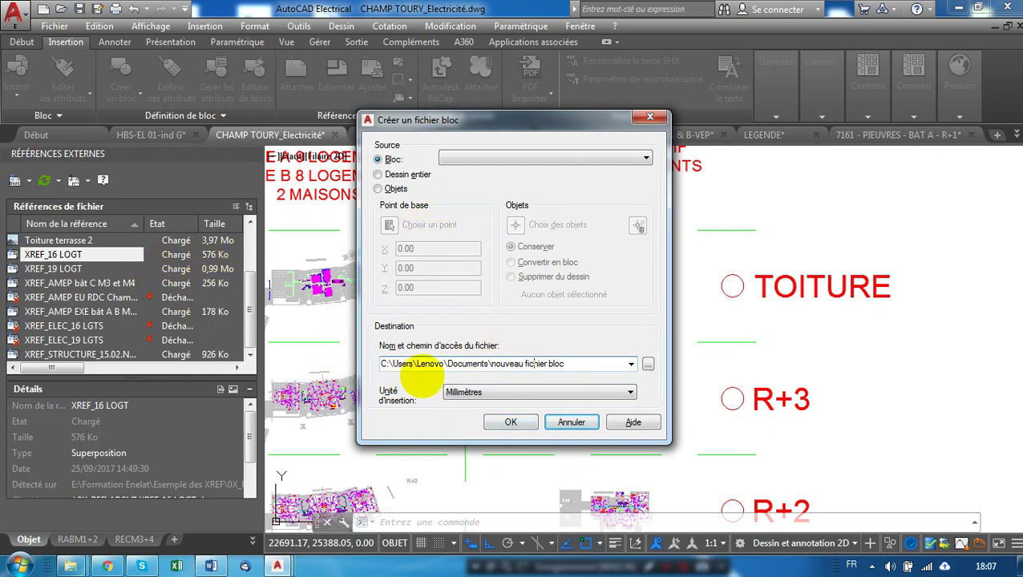
pyautogui.click(555, 420)
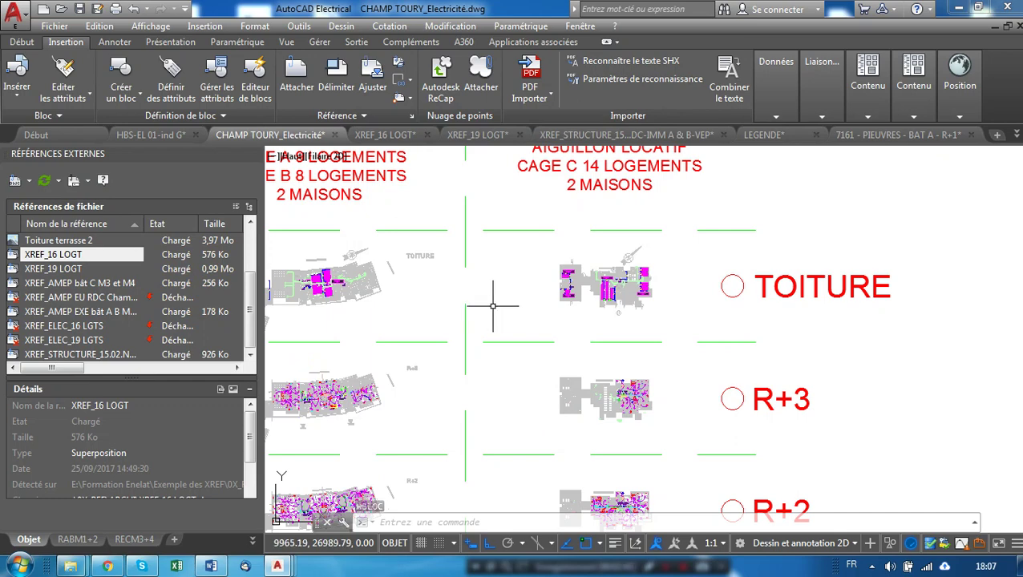
# Select the attached background plan of building C in the TOITURE row to identify it as an external reference.
pyautogui.scroll(-2, 533, 289)
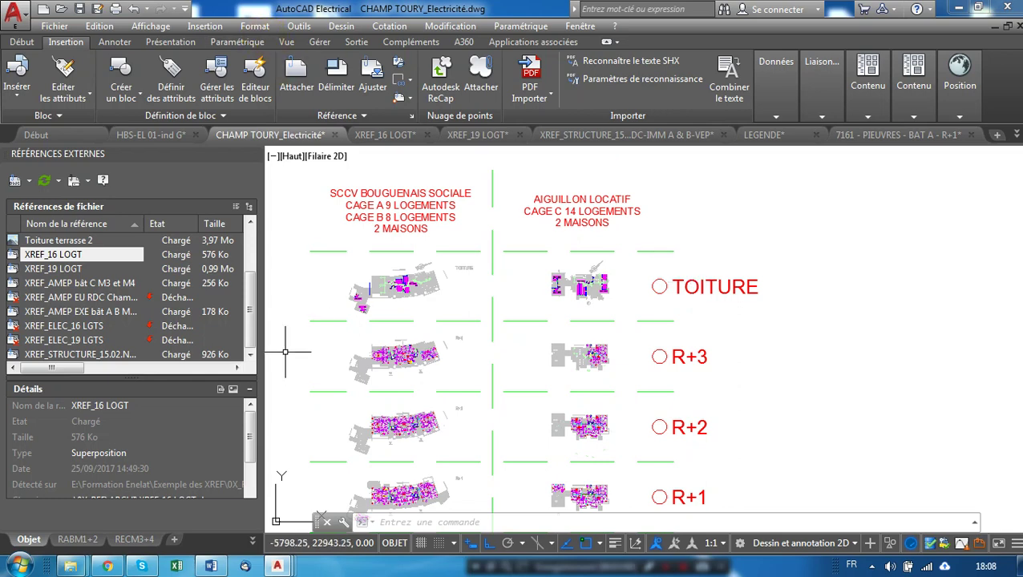
pyautogui.moveTo(247, 326); pyautogui.dragTo(259, 349)
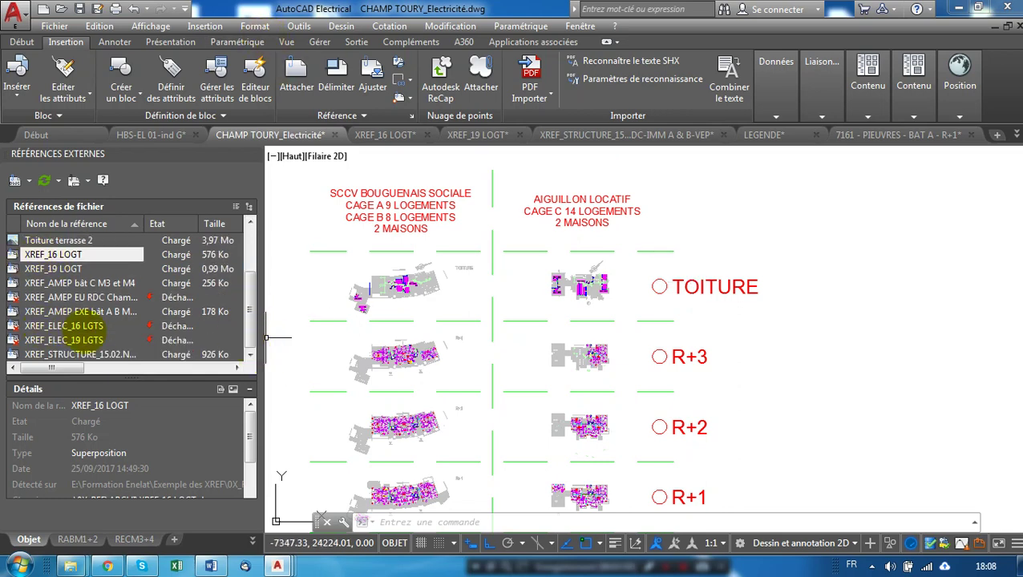
pyautogui.moveTo(251, 309); pyautogui.dragTo(250, 300)
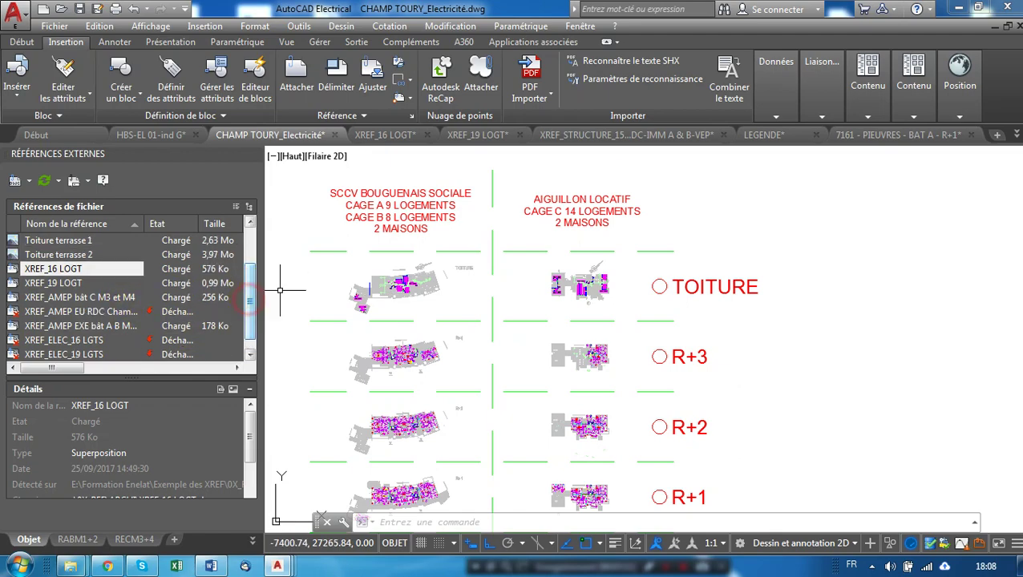
pyautogui.scroll(8, 447, 294)
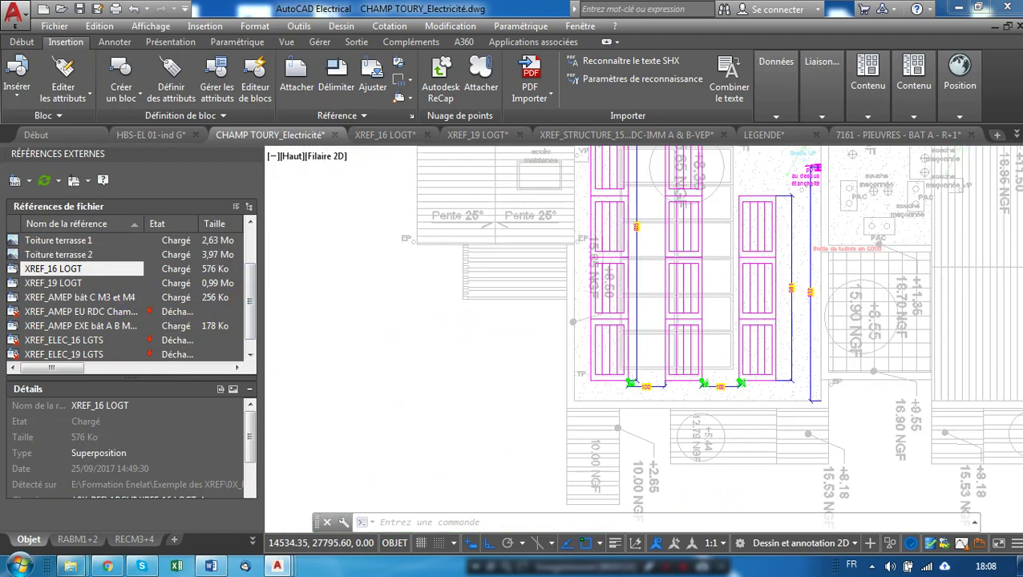
pyautogui.scroll(4, 589, 344)
pyautogui.click(589, 339)
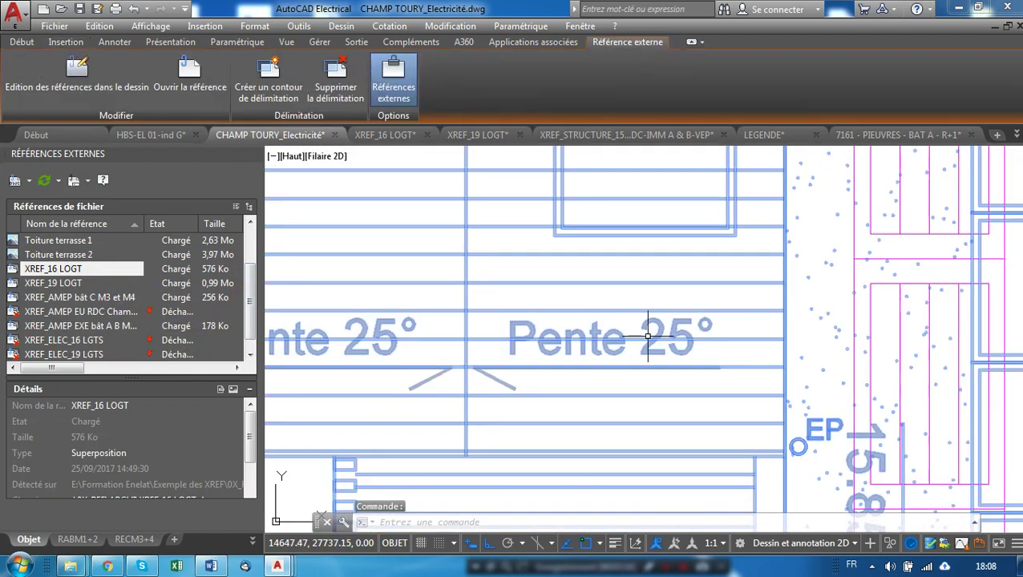
# Examine the extent of the selected reference across the building C roof plan and compare it with the XREF_16 LOGT entry.
pyautogui.scroll(-5, 621, 335)
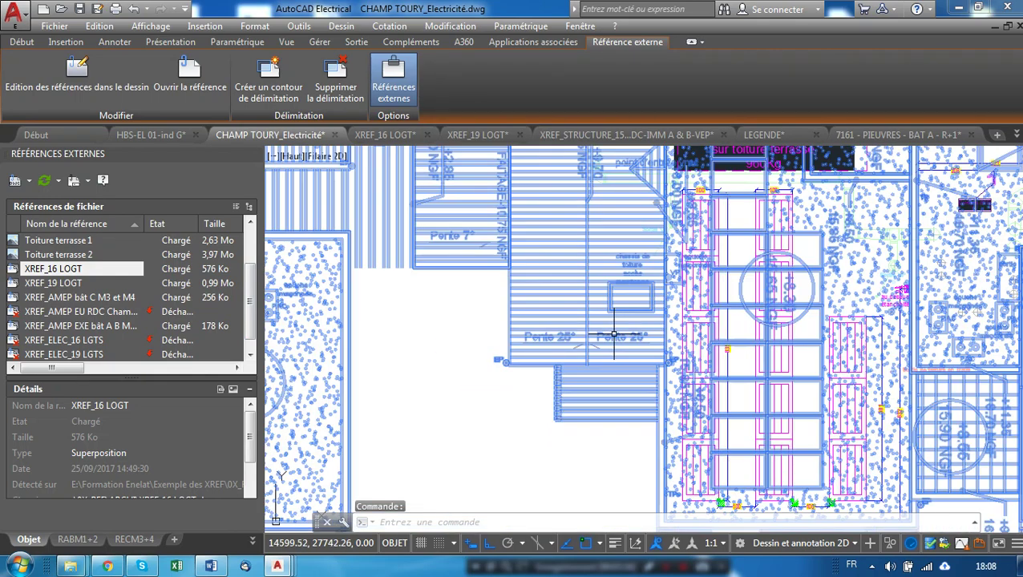
pyautogui.scroll(-2, 614, 335)
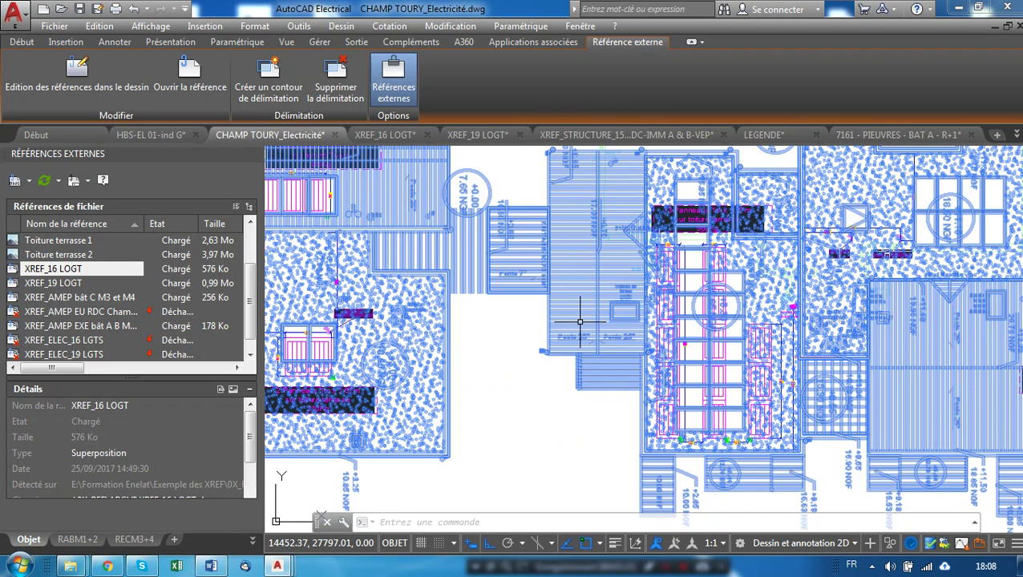
pyautogui.scroll(2, 579, 322)
pyautogui.scroll(1, 617, 335)
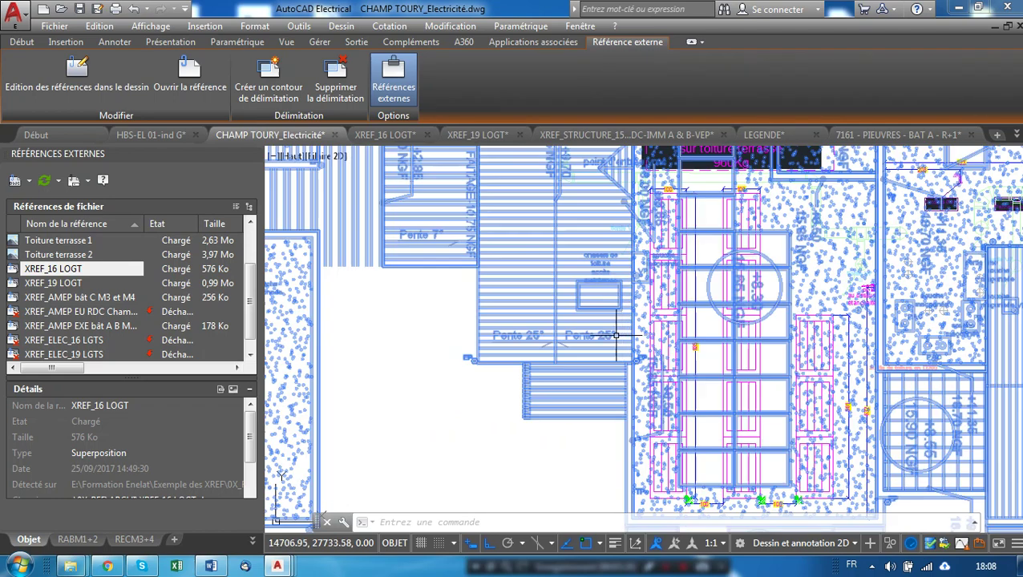
pyautogui.scroll(-3, 606, 334)
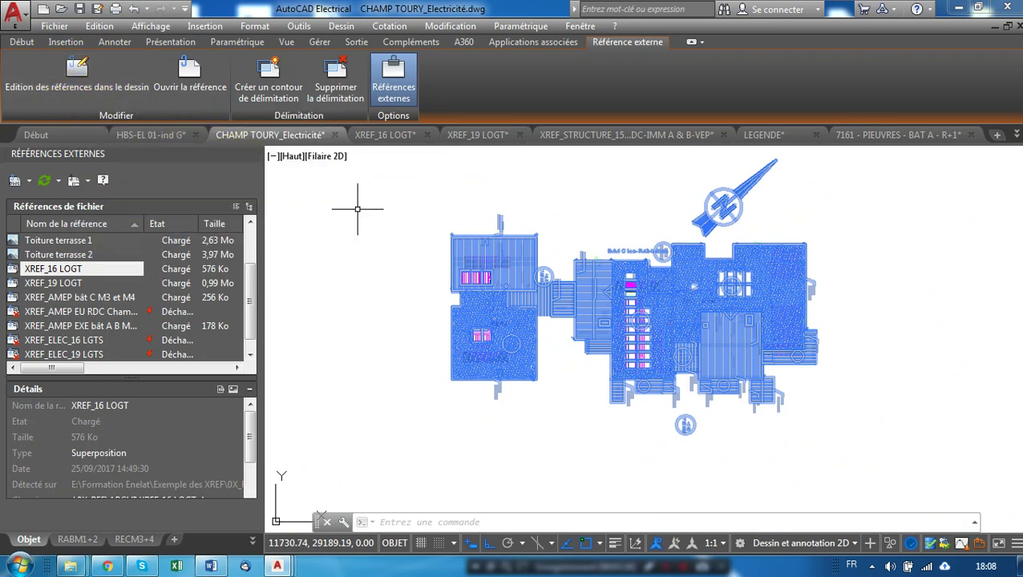
pyautogui.moveTo(354, 227)
pyautogui.mouseDown(button='middle')
pyautogui.moveTo(309, 221)
pyautogui.moveTo(272, 280)
pyautogui.mouseUp(button='middle')
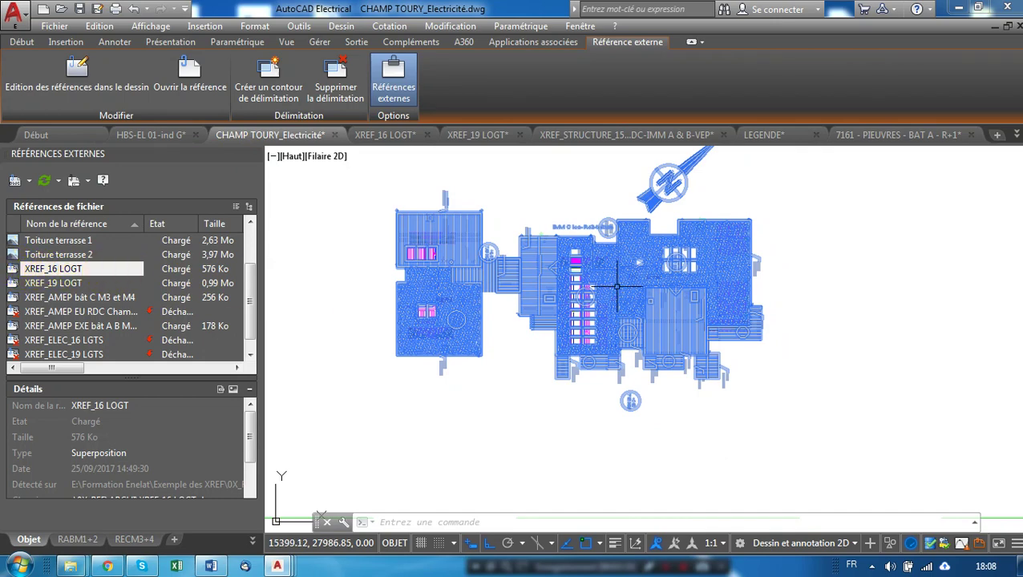
pyautogui.scroll(2, 601, 289)
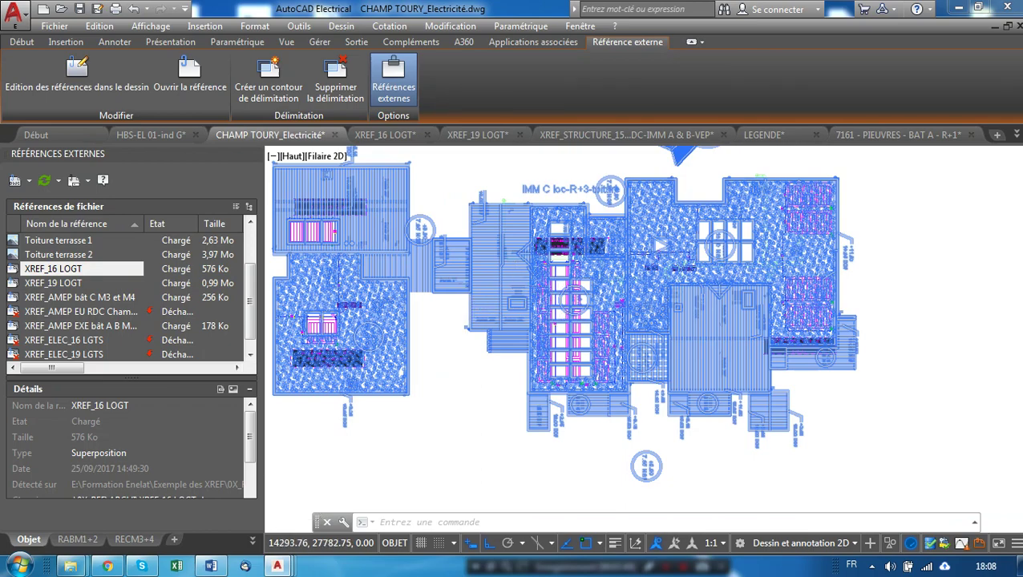
pyautogui.scroll(5, 479, 293)
pyautogui.scroll(-4, 269, 247)
pyautogui.scroll(3, 457, 332)
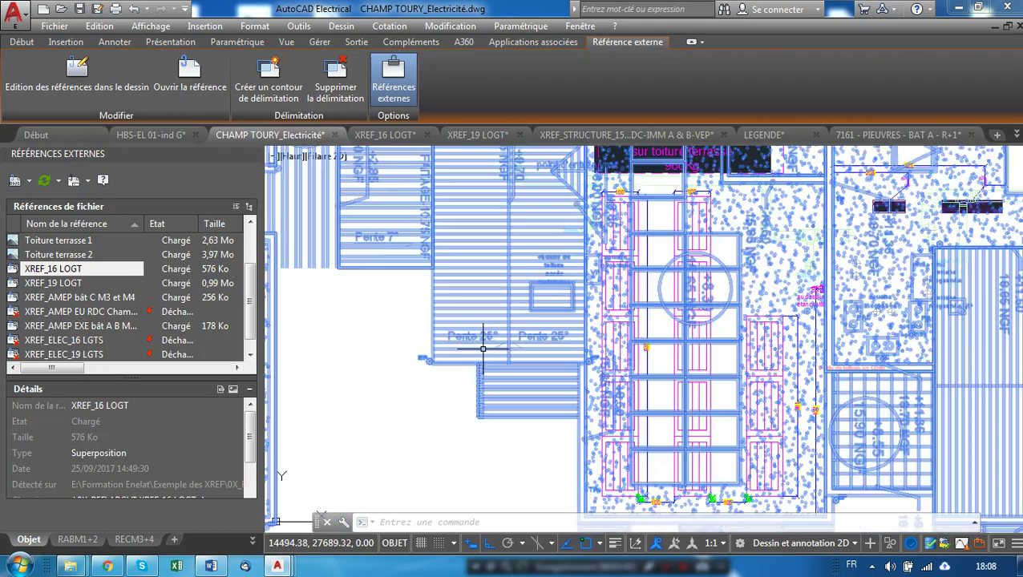
pyautogui.scroll(1, 450, 315)
pyautogui.scroll(-3, 524, 346)
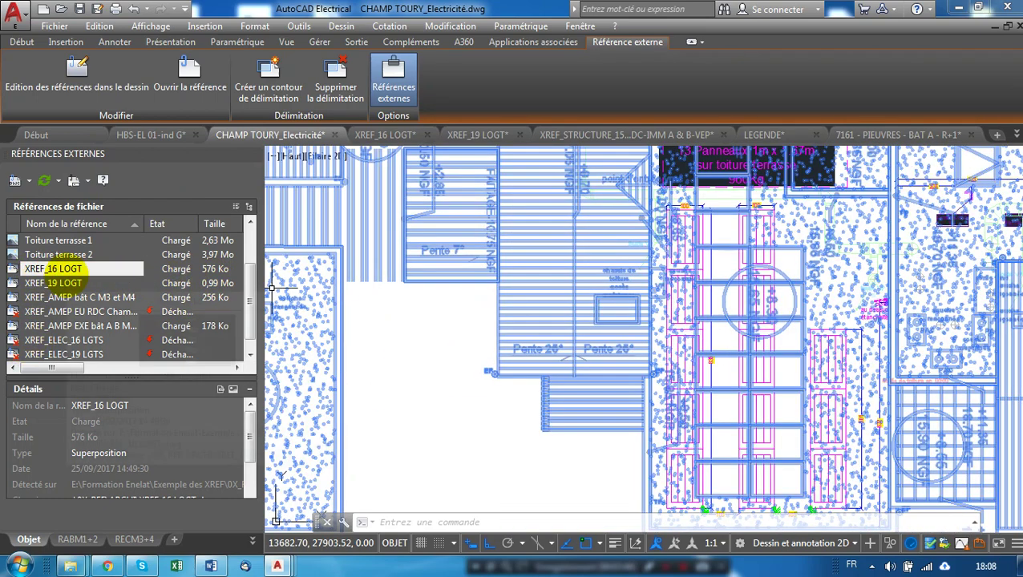
pyautogui.moveTo(67, 274)
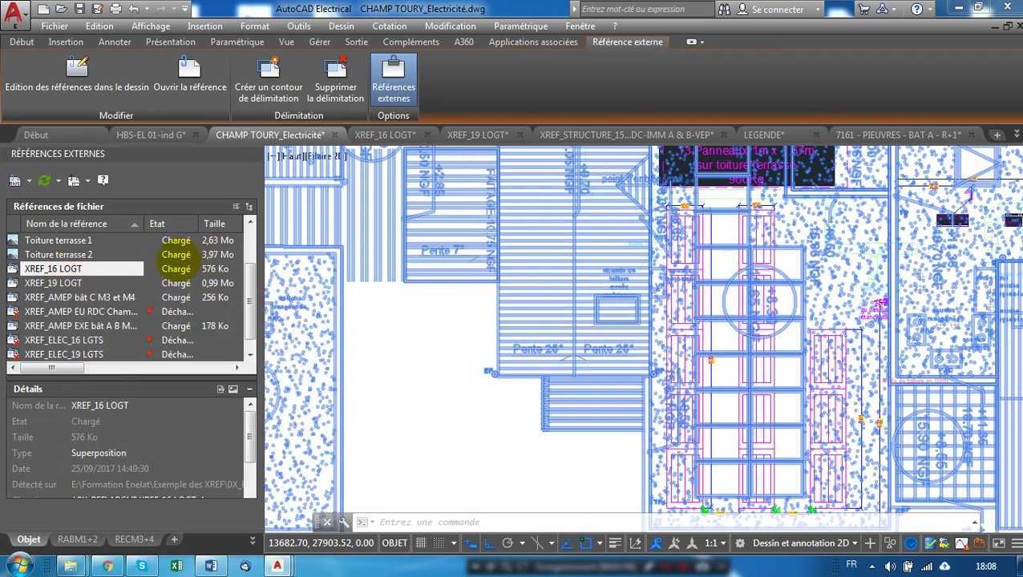
pyautogui.scroll(-5, 456, 336)
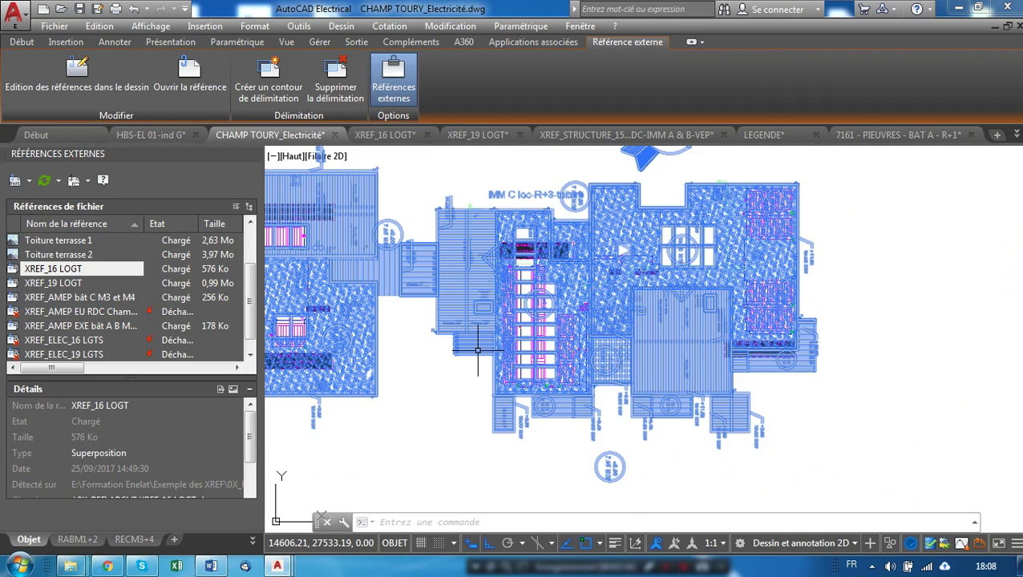
pyautogui.scroll(-2, 473, 346)
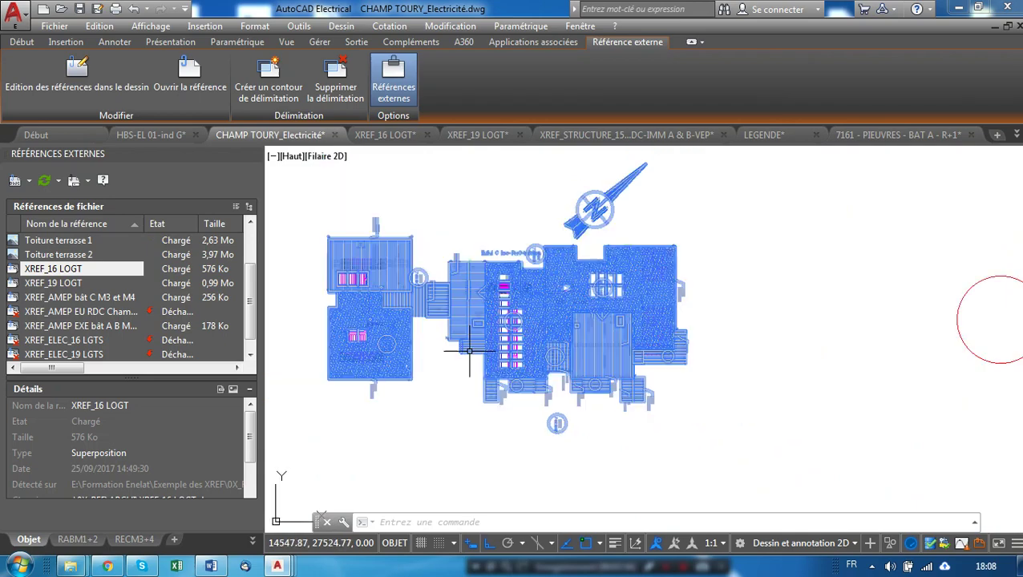
pyautogui.scroll(-2, 456, 348)
pyautogui.scroll(3, 452, 348)
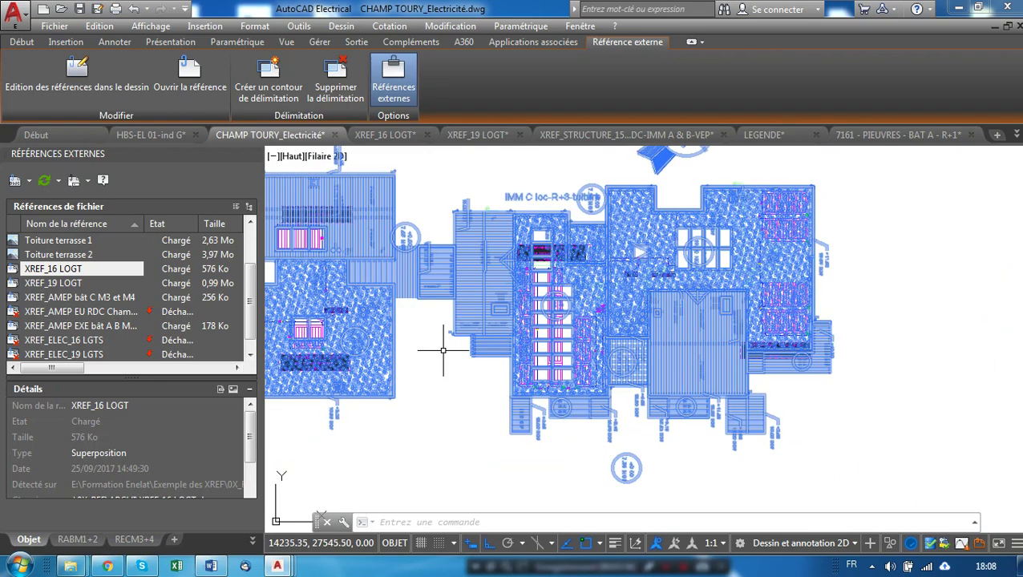
# Clear the selection of the building C reference and view the overview of all floor plans from TOITURE to RDC.
pyautogui.press('Escape')
pyautogui.press('Escape')
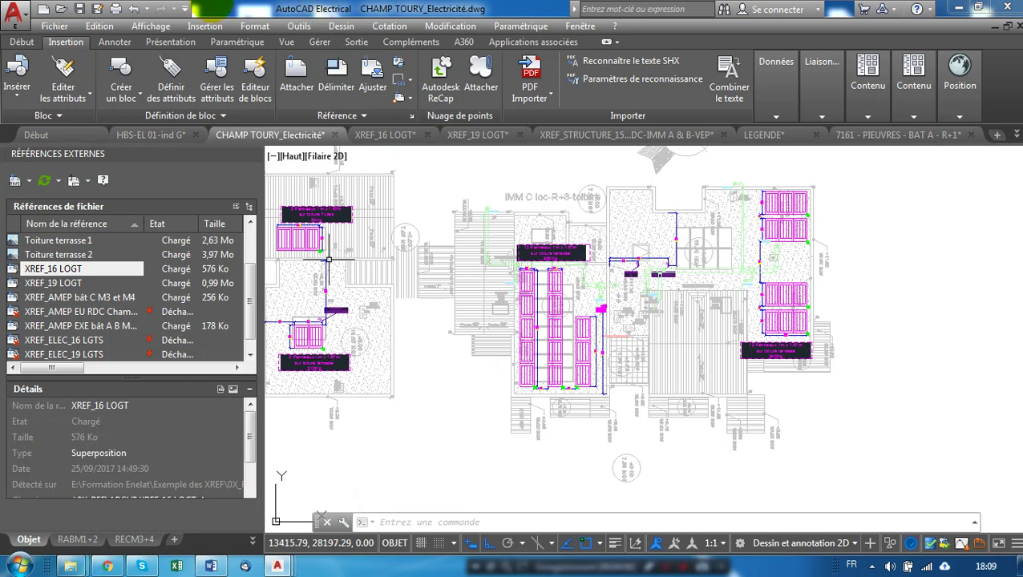
pyautogui.scroll(-8, 529, 250)
pyautogui.scroll(-4, 565, 233)
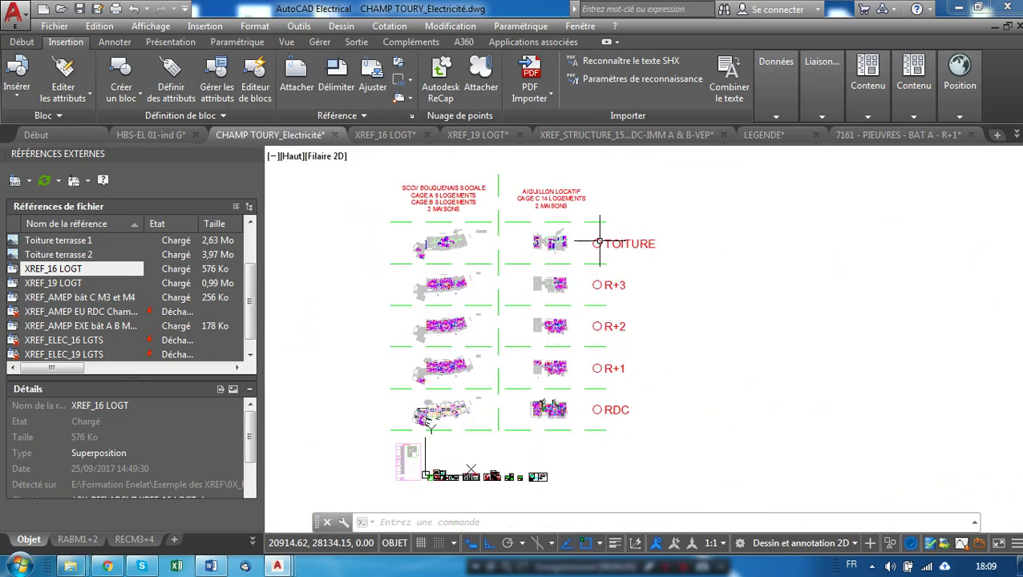
# Bind the XREF_16 LOGT reference to the drawing using the Lier bind type.
pyautogui.rightClick(53, 268)
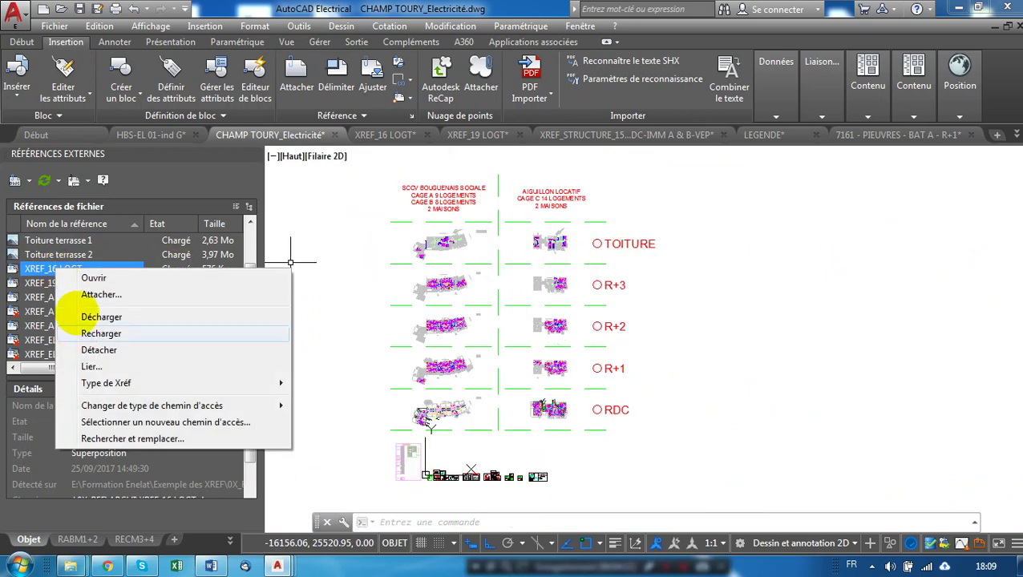
pyautogui.click(113, 367)
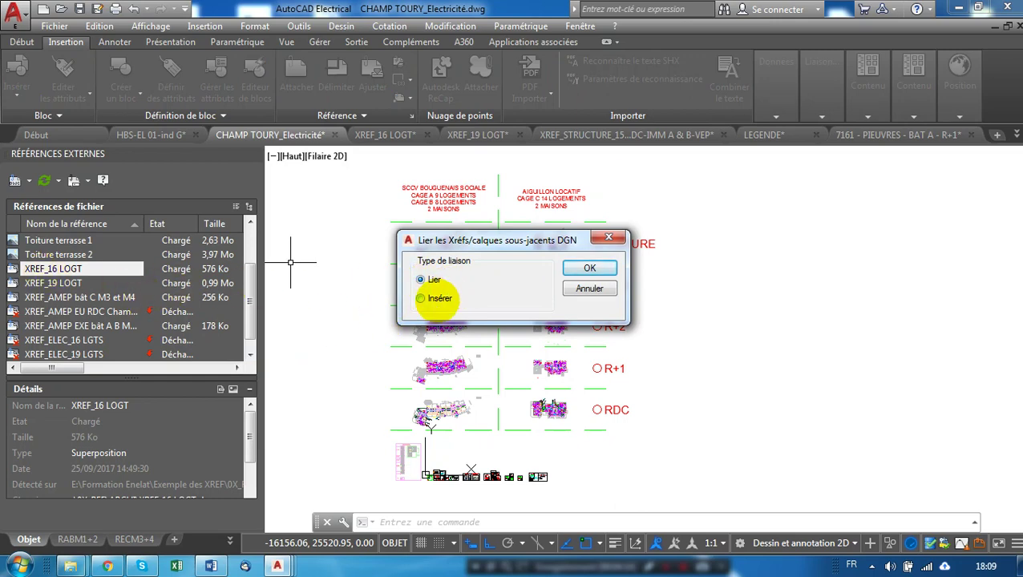
pyautogui.moveTo(437, 301)
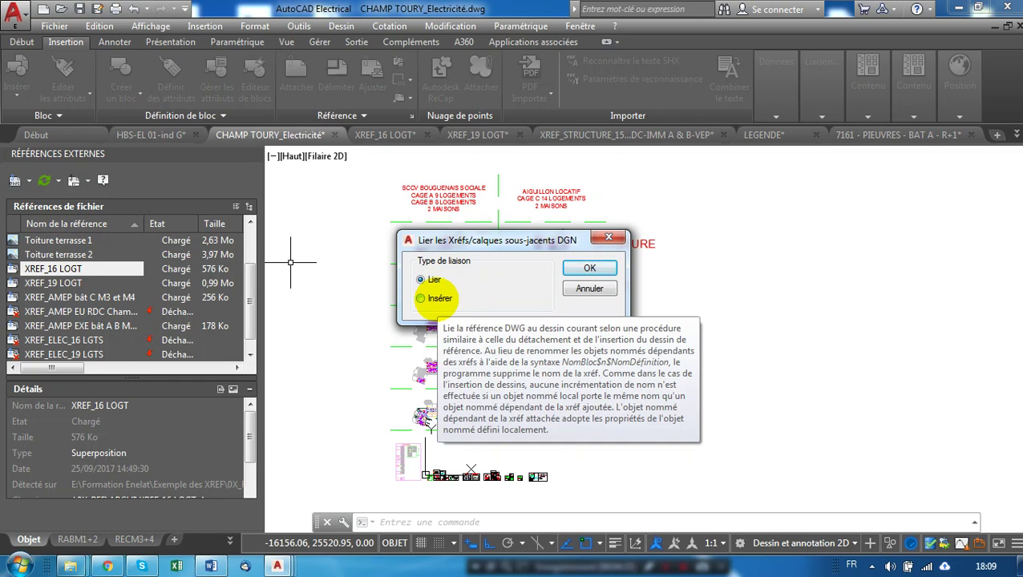
pyautogui.moveTo(440, 280)
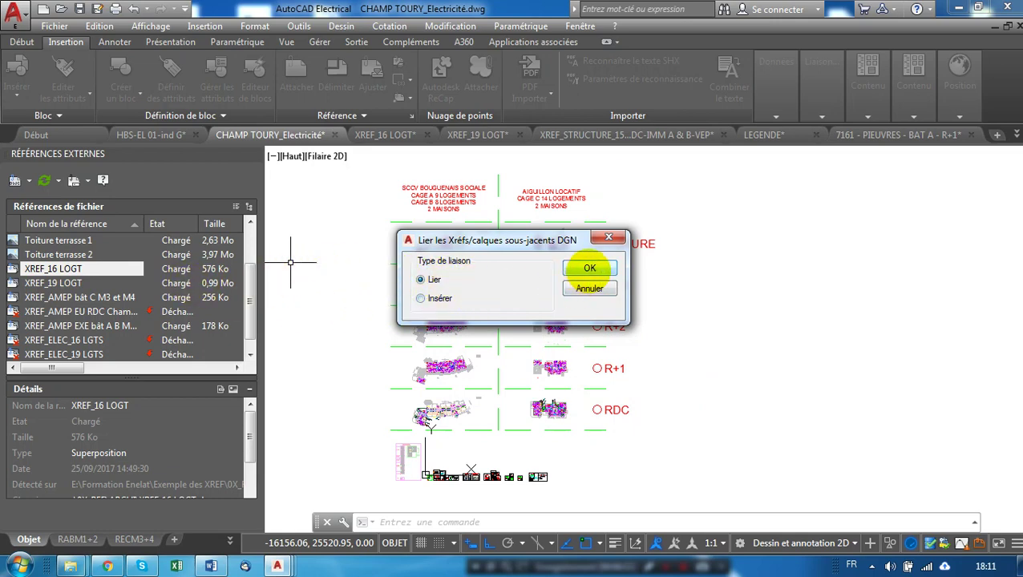
pyautogui.click(589, 268)
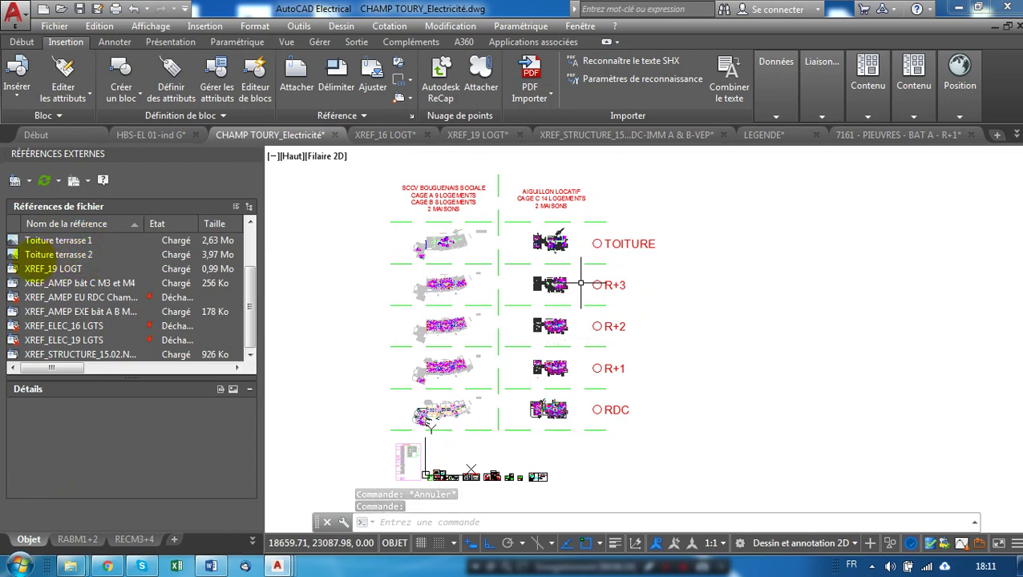
pyautogui.moveTo(21, 255)
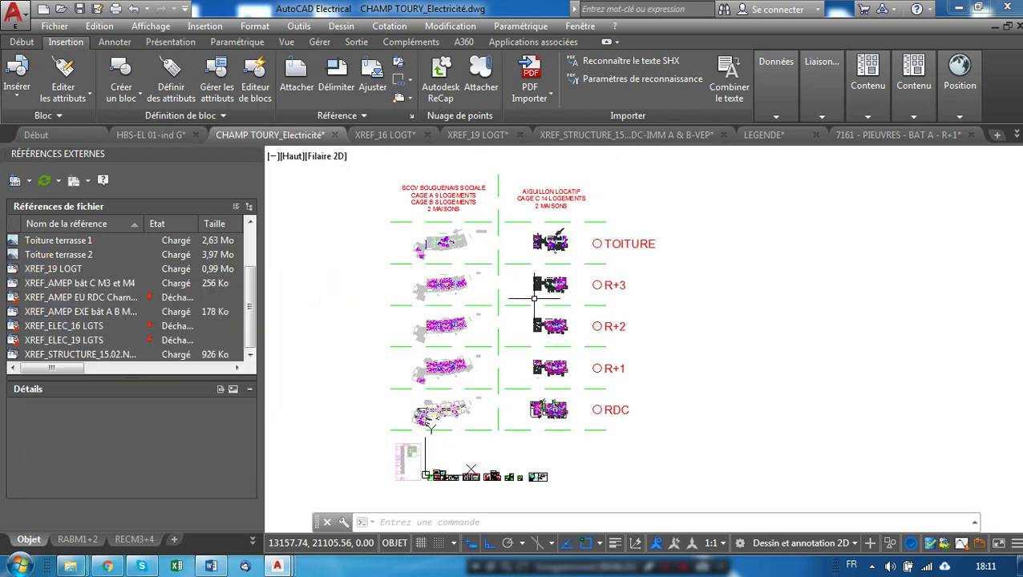
# Examine the bound building C plan on level R+3, checking its object type and layer.
pyautogui.scroll(4, 545, 282)
pyautogui.scroll(2, 546, 282)
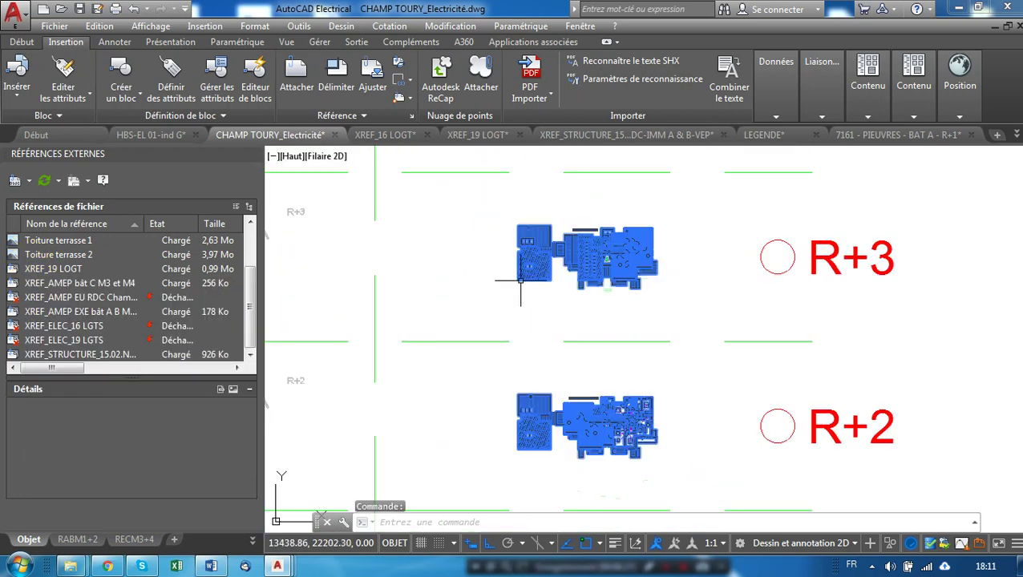
pyautogui.scroll(4, 593, 293)
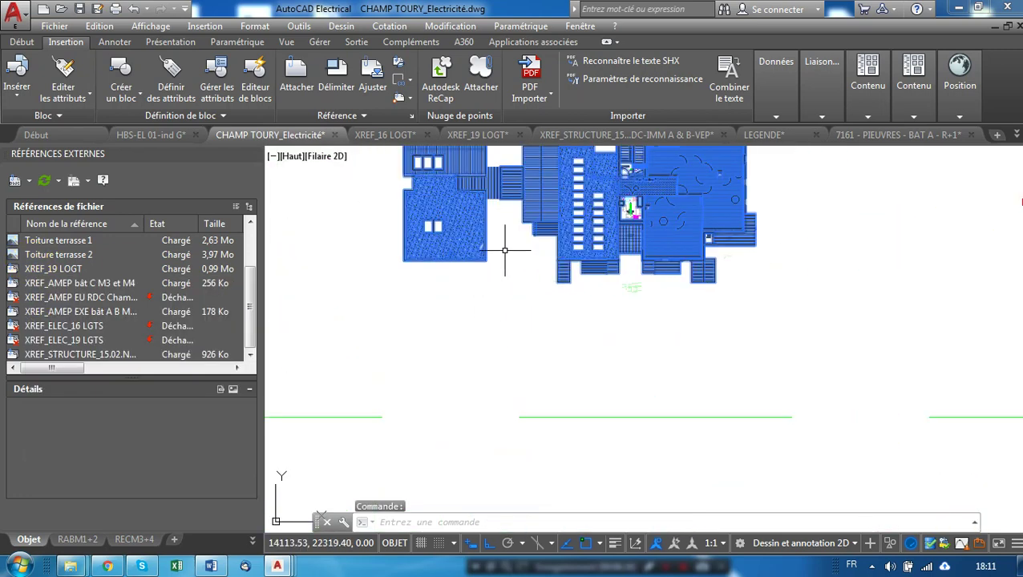
pyautogui.press('Escape')
pyautogui.scroll(-3, 482, 260)
pyautogui.scroll(5, 445, 239)
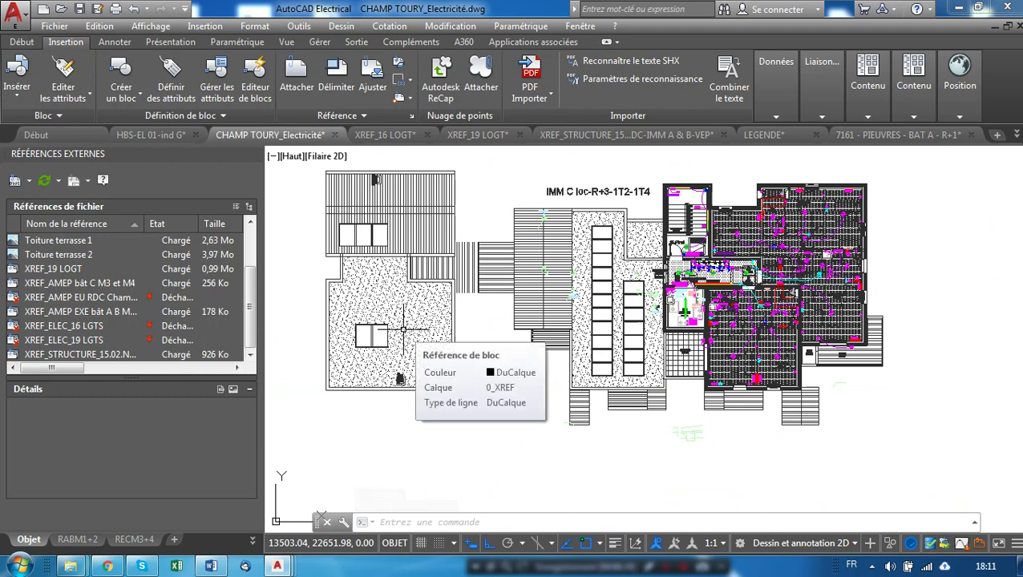
pyautogui.scroll(-2, 404, 329)
pyautogui.scroll(2, 404, 324)
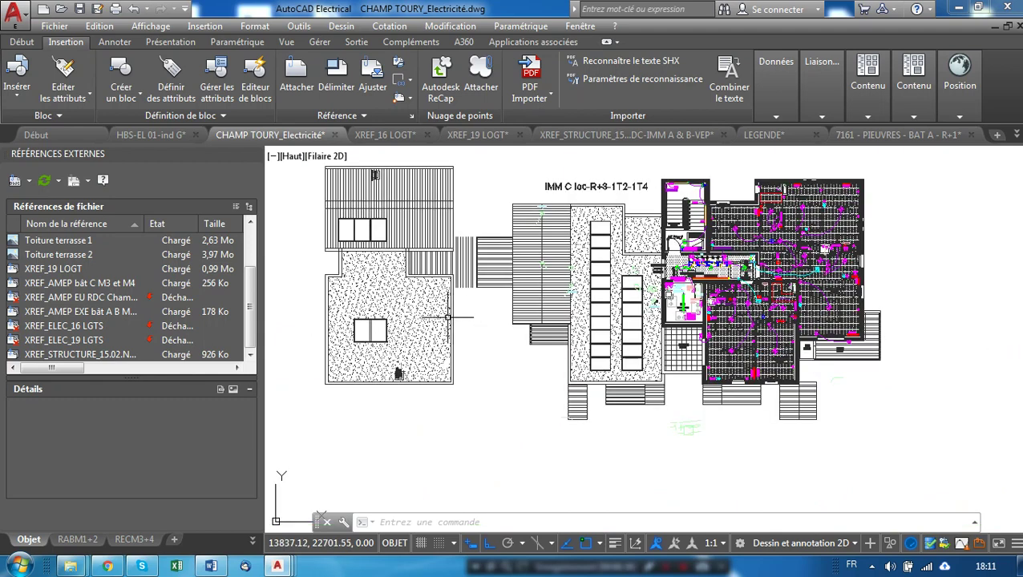
# Select the building C plan on level R+3 and display its properties to check its object type and name.
pyautogui.hotkey('ctrl', 'a')
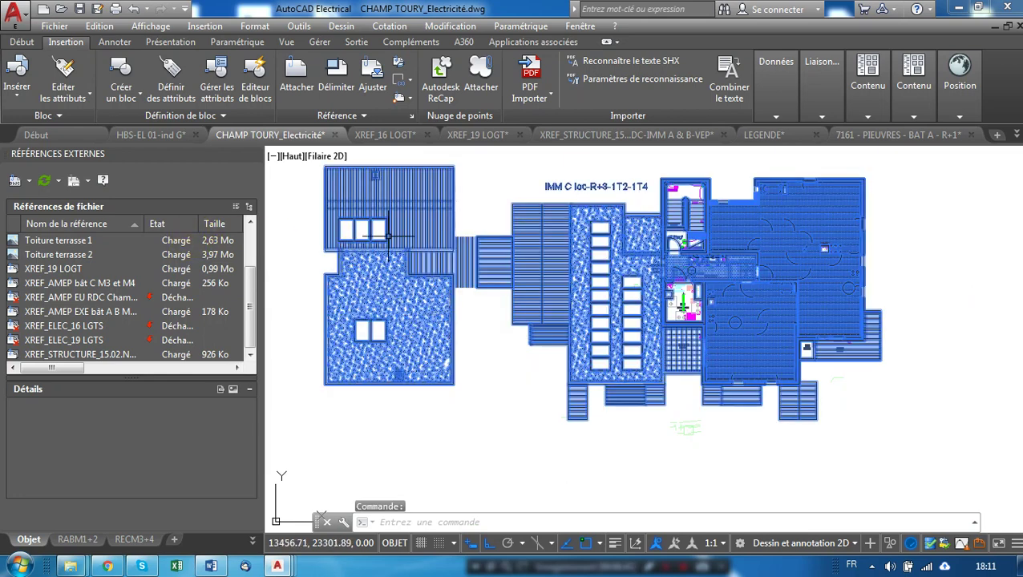
pyautogui.rightClick(389, 260)
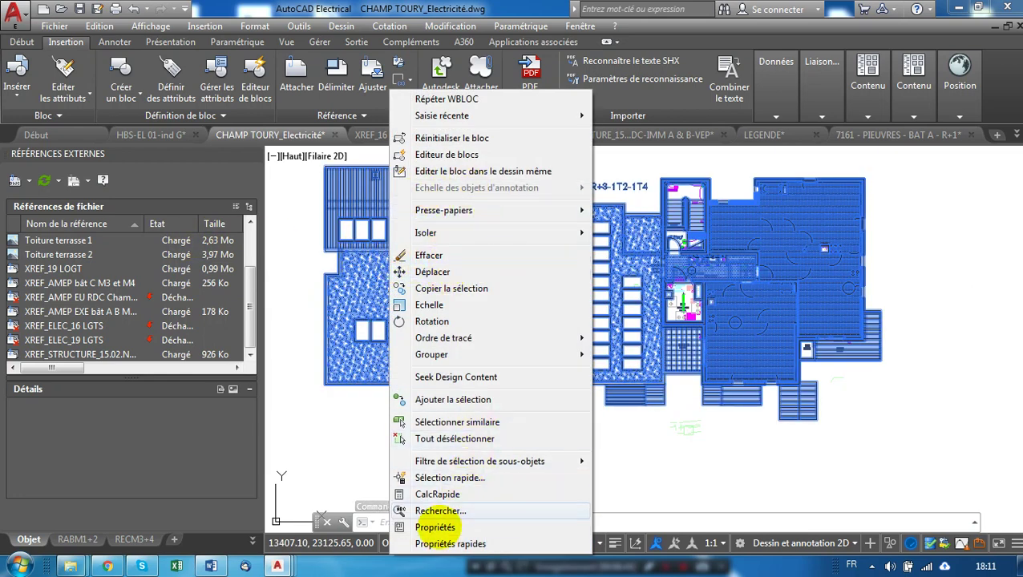
pyautogui.click(437, 528)
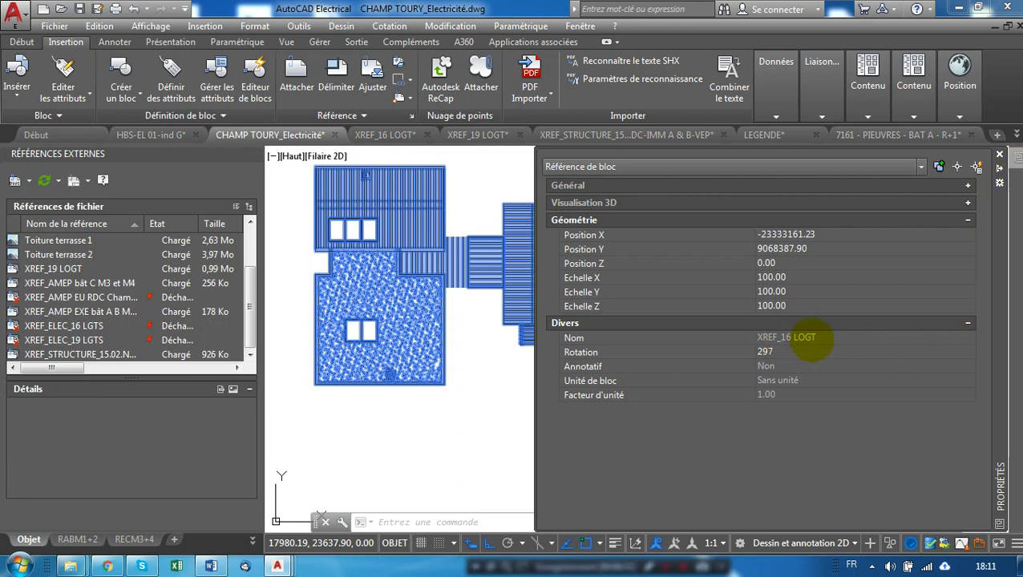
# Look through the drawing's layer list for the layers that come from XREF_16 LOGT.
pyautogui.click(22, 42)
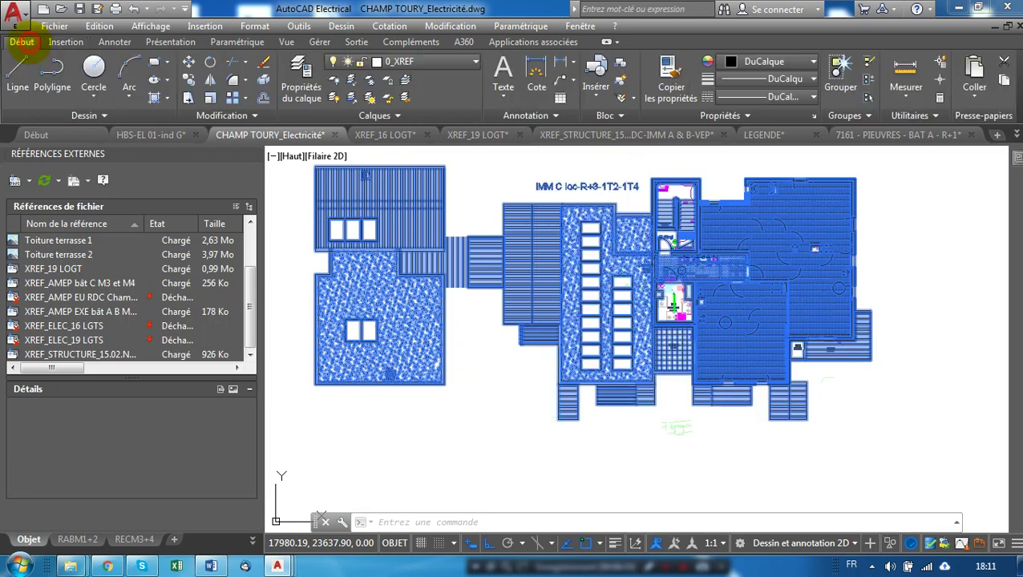
pyautogui.click(446, 61)
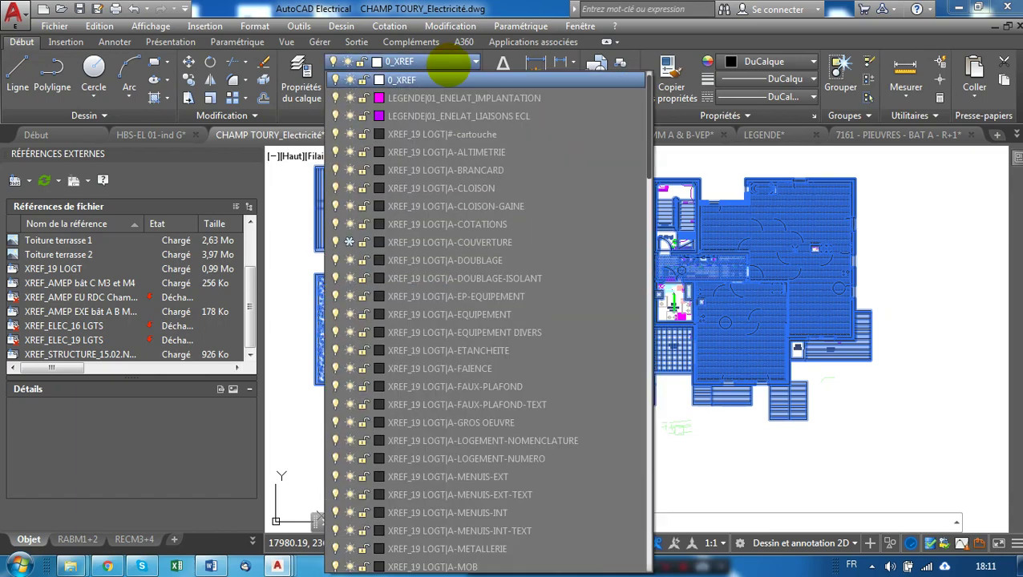
pyautogui.scroll(-10, 452, 182)
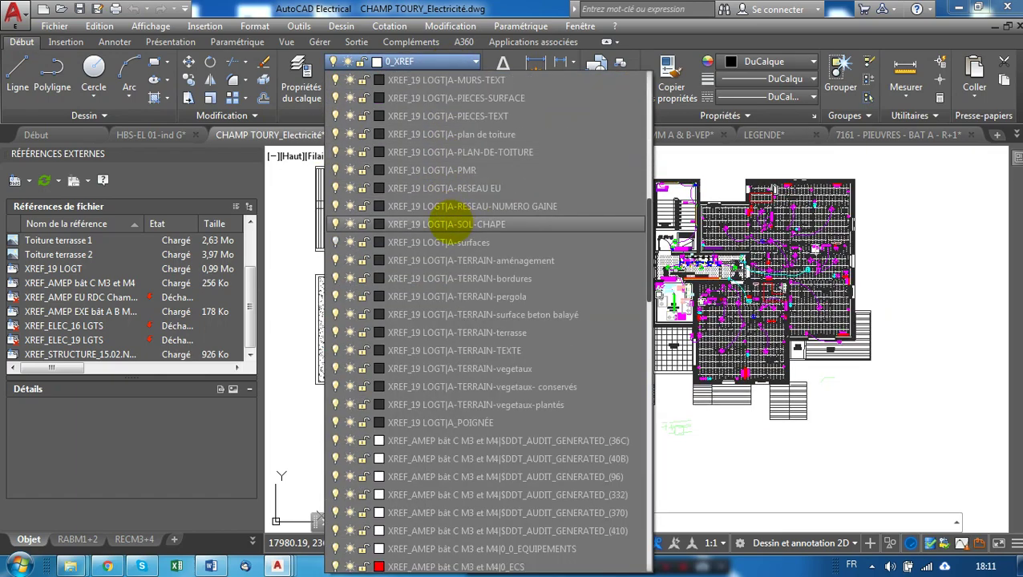
pyautogui.scroll(-6, 452, 223)
pyautogui.scroll(4, 457, 221)
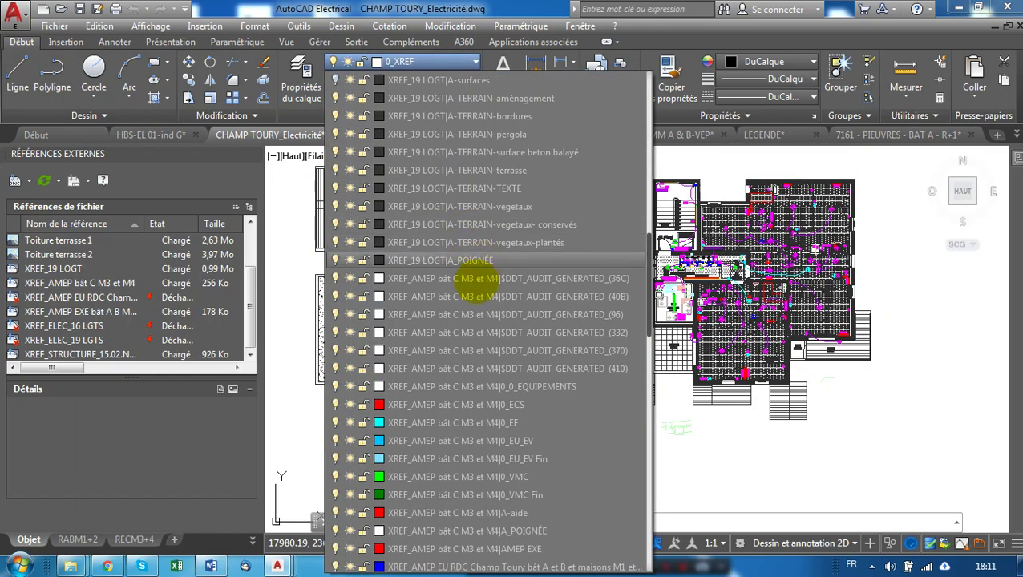
pyautogui.scroll(-12, 479, 286)
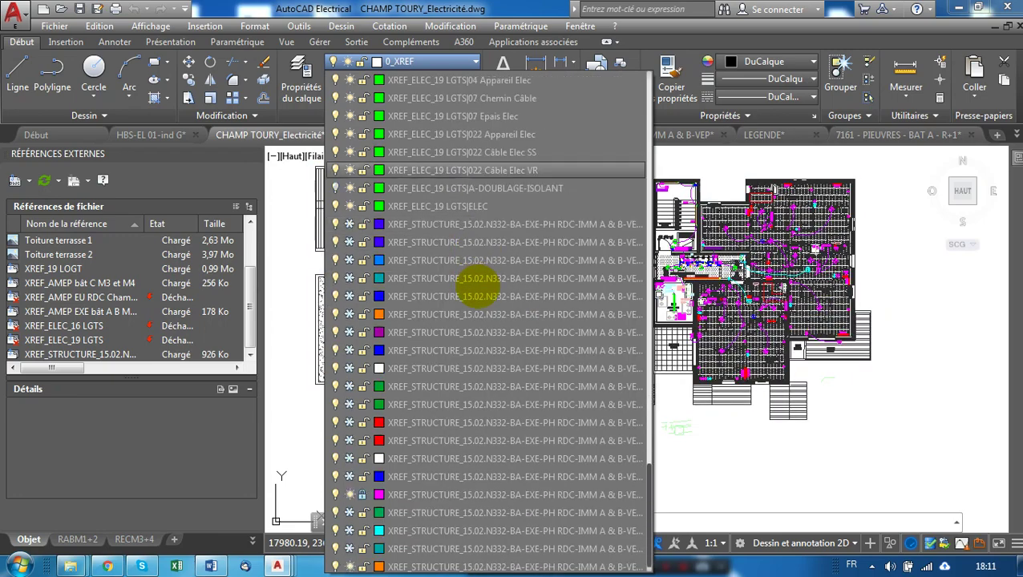
pyautogui.scroll(-1, 478, 286)
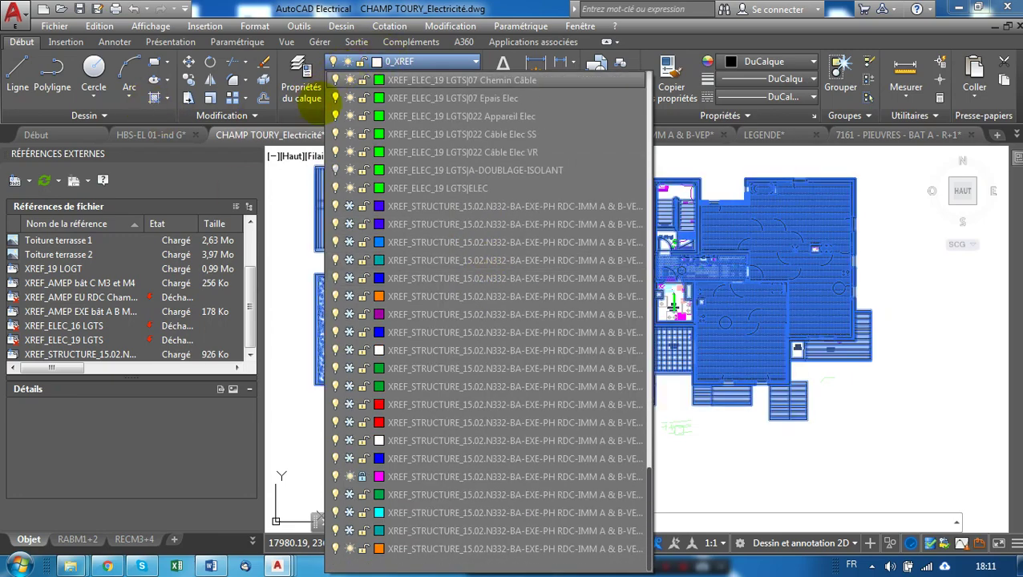
# Change the layer filter from Xréf to Tous in the layer properties manager and close the manager.
pyautogui.click(293, 93)
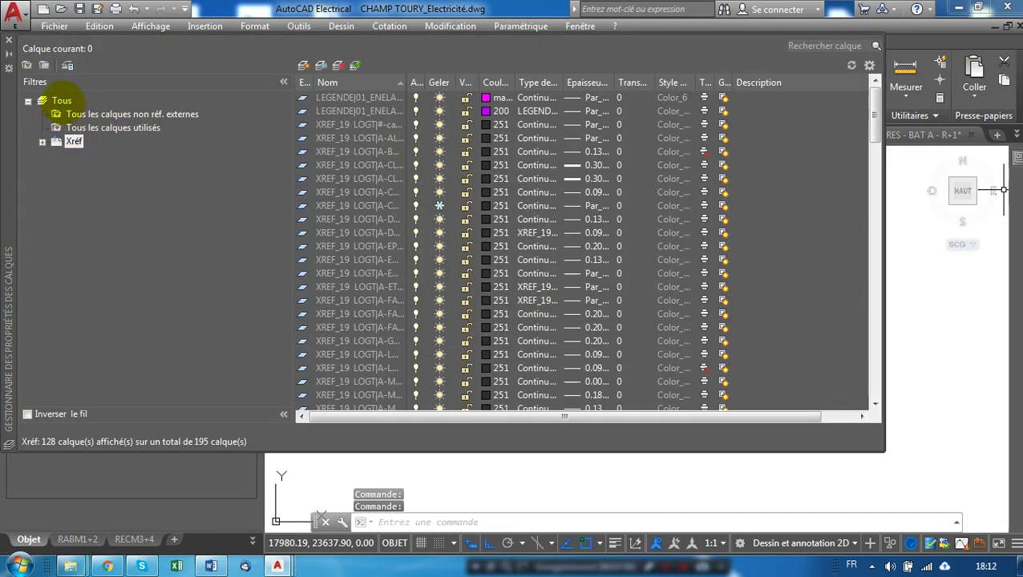
pyautogui.click(62, 100)
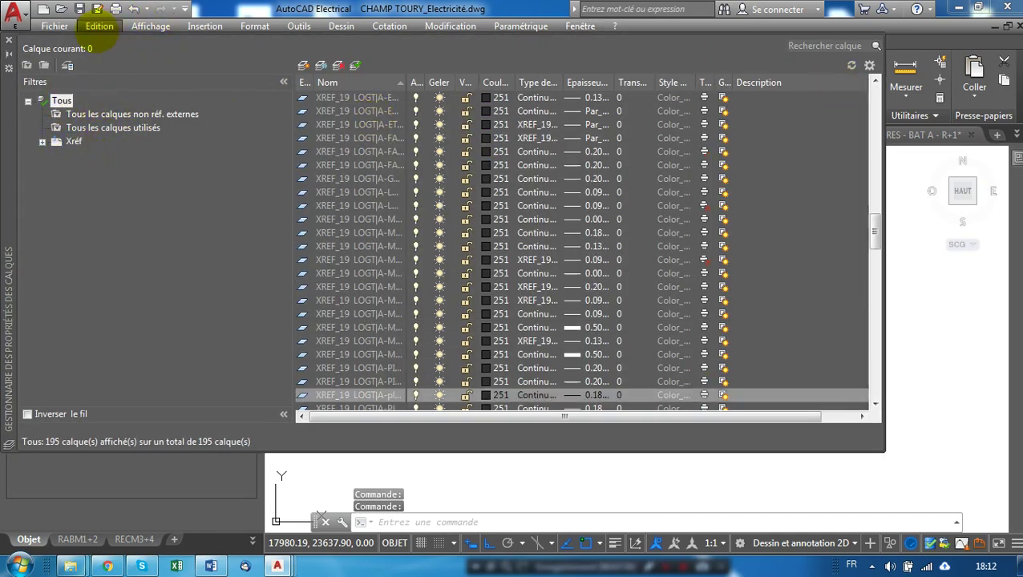
pyautogui.click(8, 40)
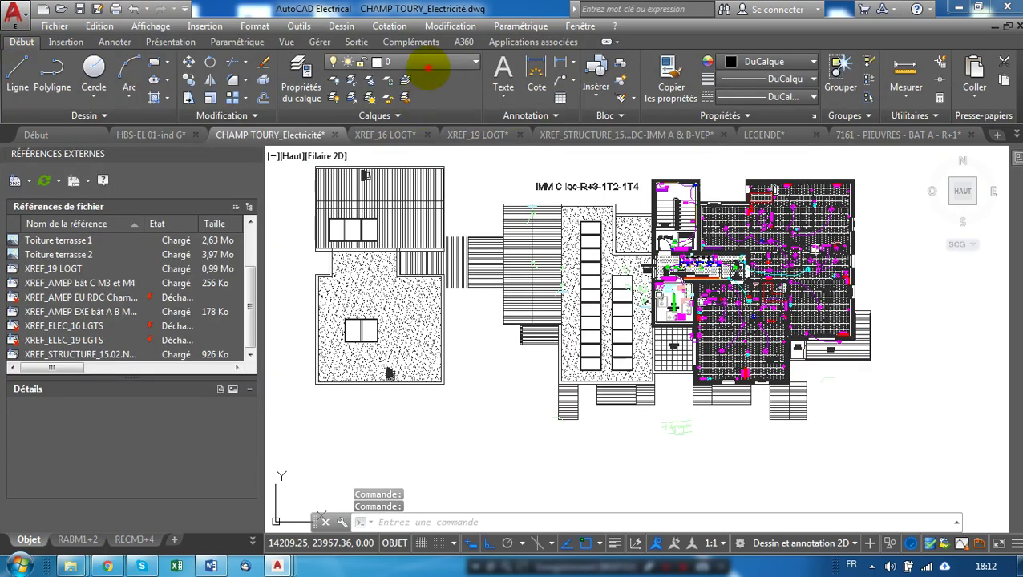
# Examine how the layers carrying the XREF_16 LOGT$0$ prefix are named in the full layer list.
pyautogui.click(429, 68)
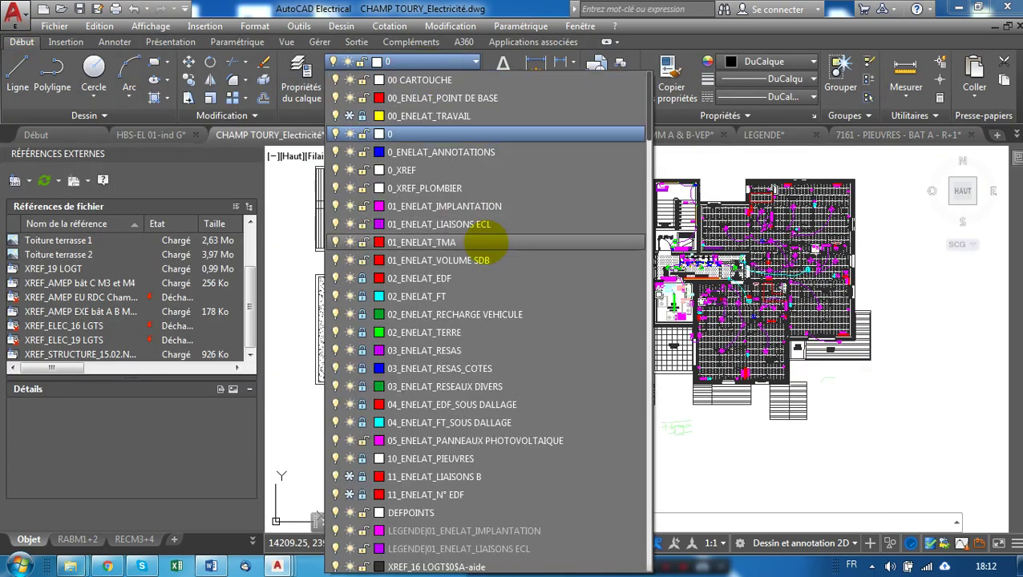
pyautogui.scroll(-2, 486, 239)
pyautogui.scroll(2, 486, 239)
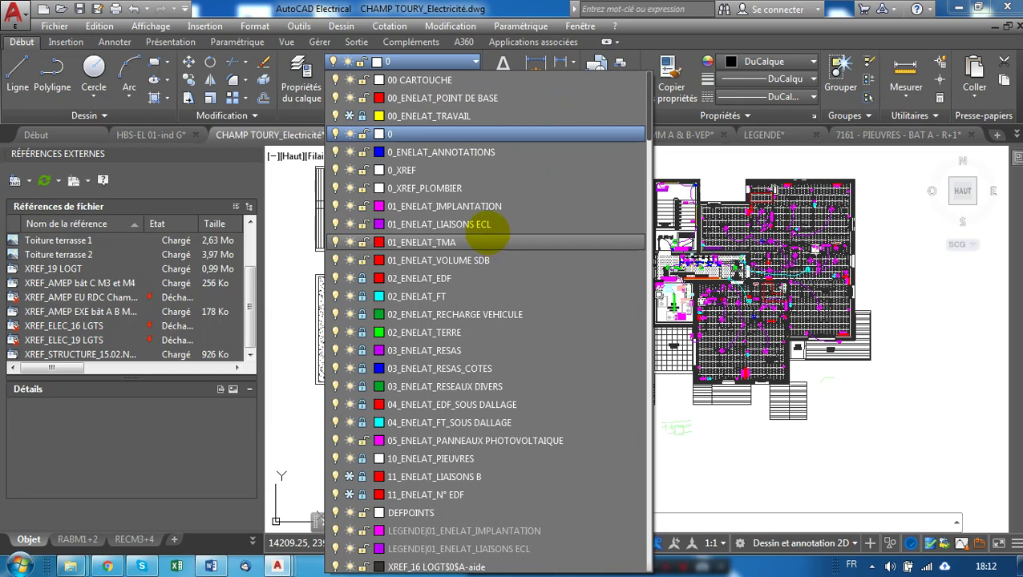
pyautogui.scroll(-7, 479, 230)
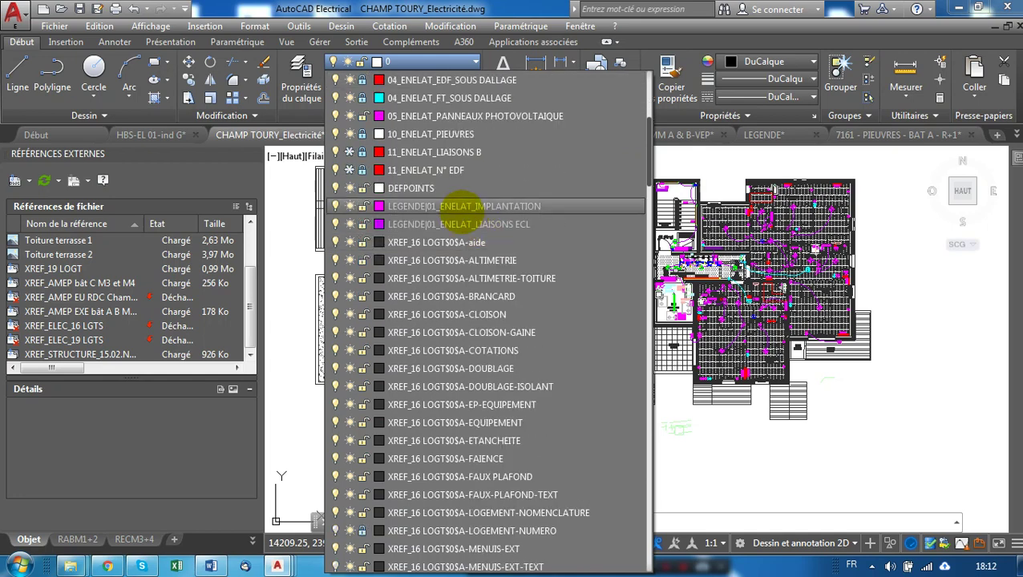
pyautogui.scroll(-1, 468, 211)
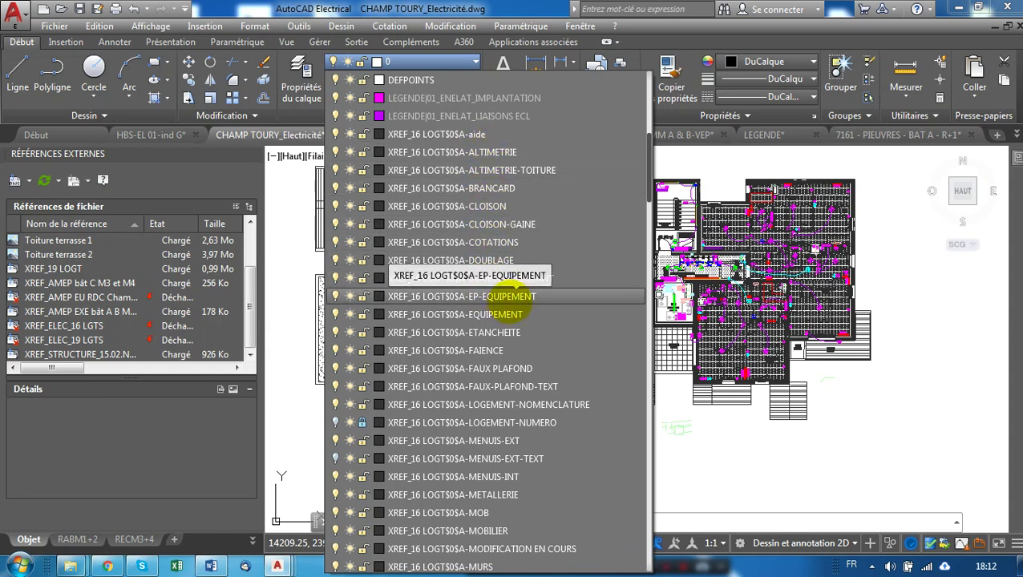
pyautogui.scroll(-7, 422, 278)
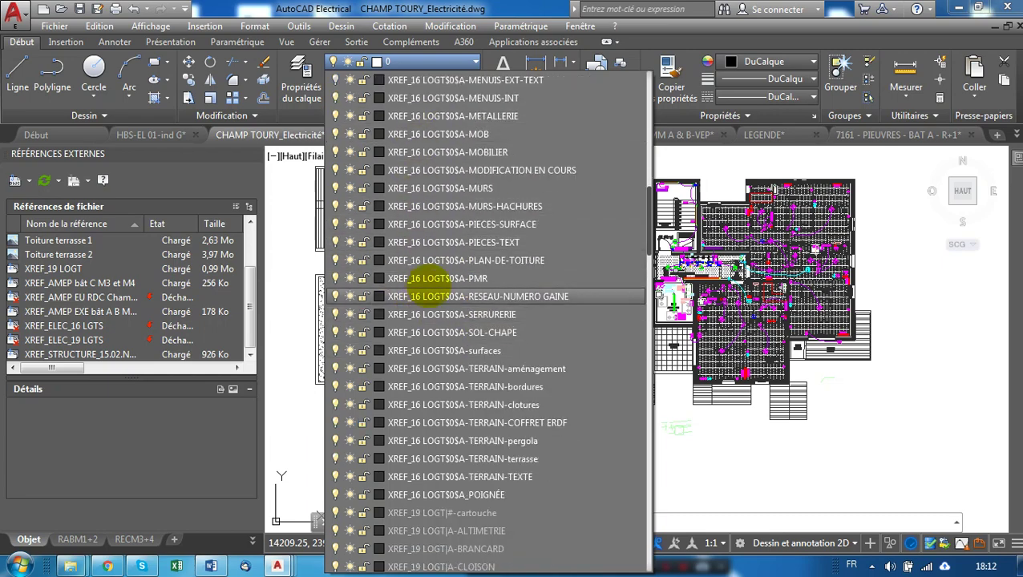
pyautogui.click(841, 447)
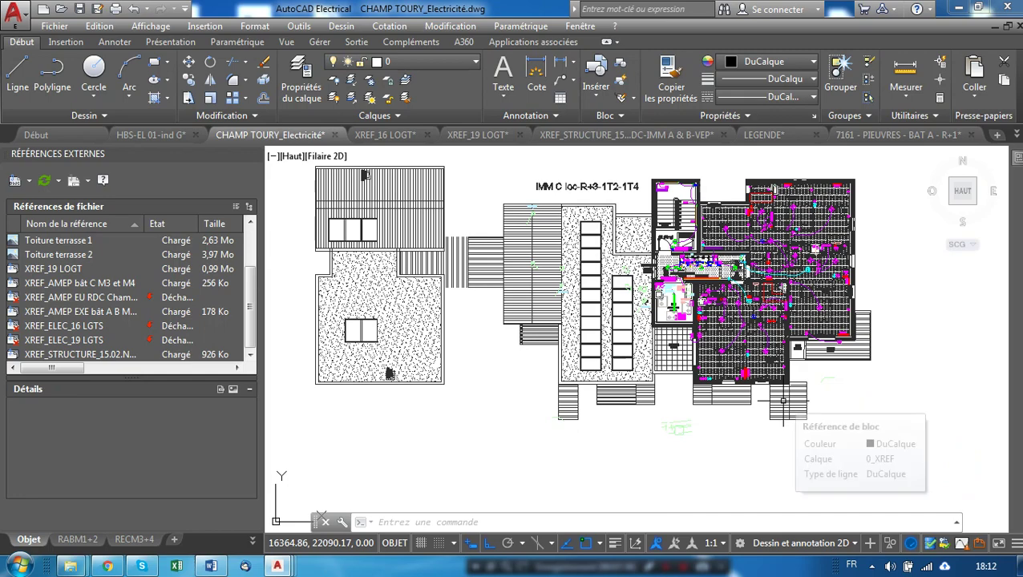
# Clear the selection and undo the binding of XREF_16 LOGT.
pyautogui.click(622, 383)
pyautogui.press('Escape')
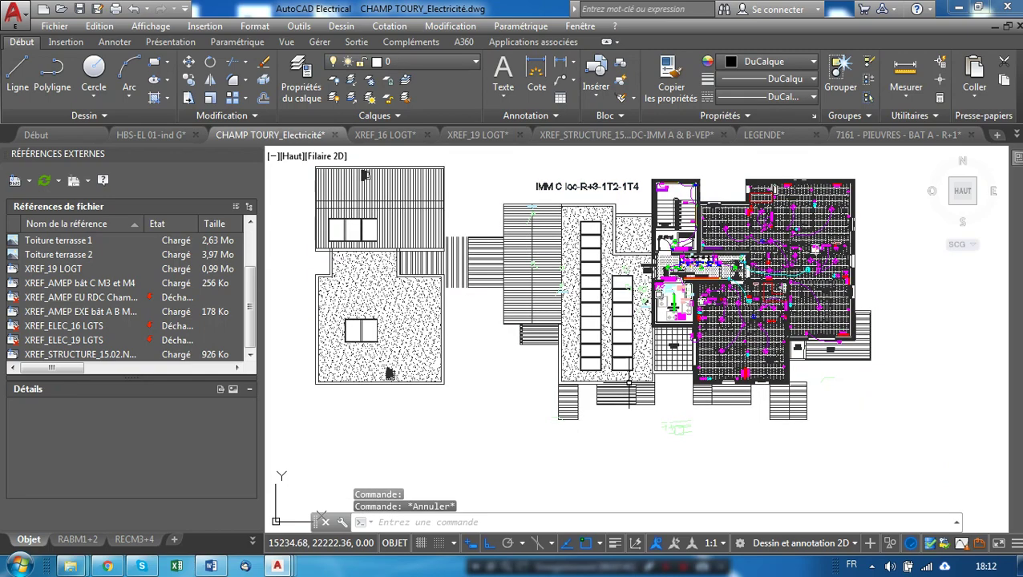
pyautogui.hotkey('ctrl', 'z')
pyautogui.hotkey('ctrl', 'z')
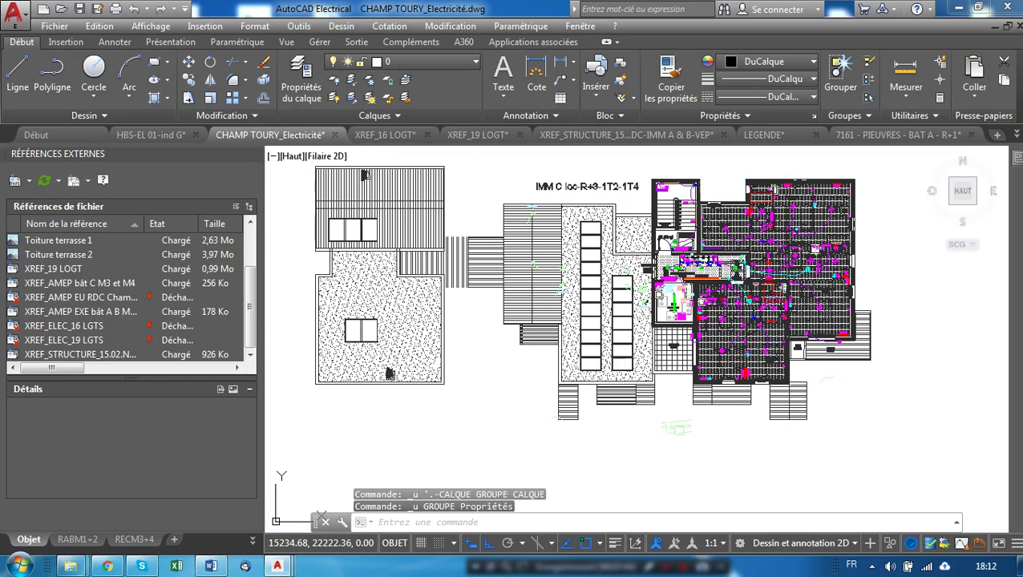
pyautogui.hotkey('ctrl', 'z')
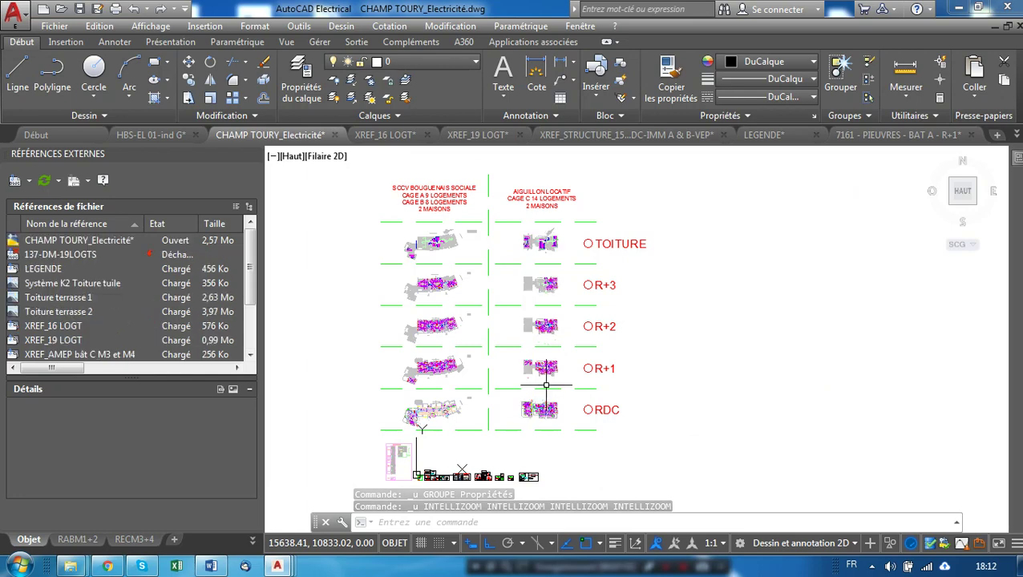
pyautogui.hotkey('ctrl', 'z')
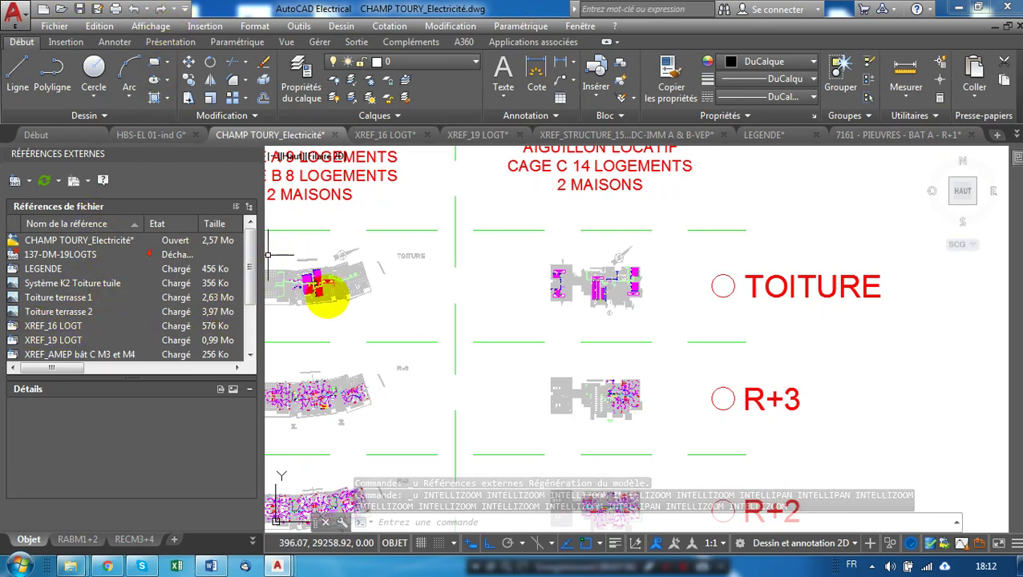
# Try to bind the external reference XREF_16 LOGT into the drawing with the Insérer binding type.
pyautogui.scroll(4, 571, 303)
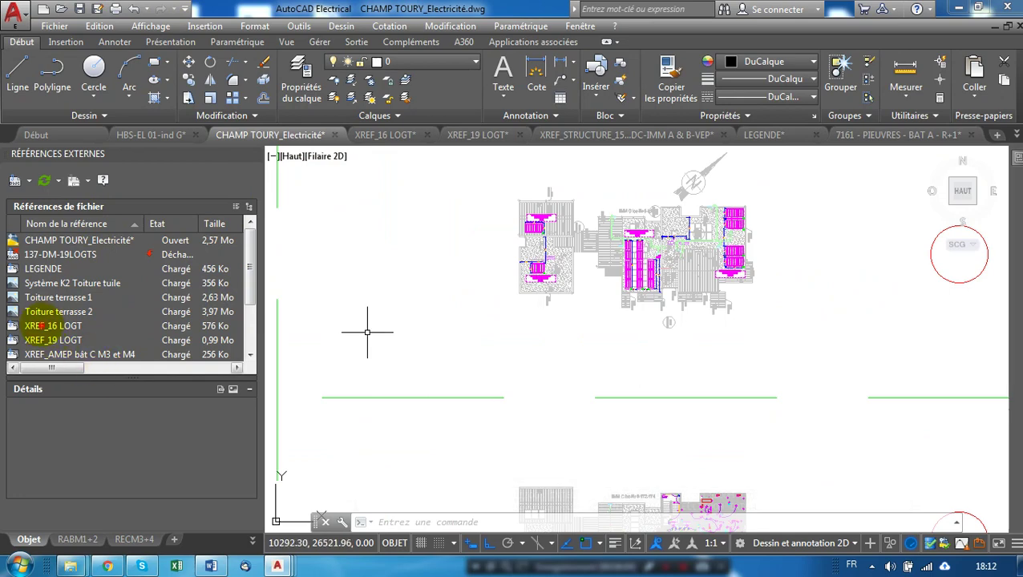
pyautogui.click(40, 326)
pyautogui.rightClick(44, 326)
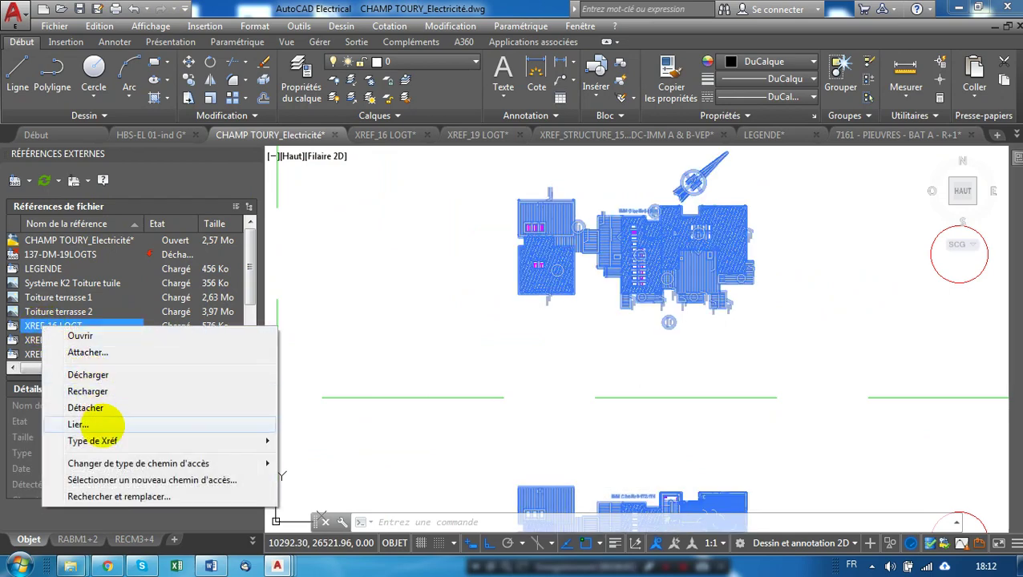
pyautogui.click(77, 425)
pyautogui.click(423, 299)
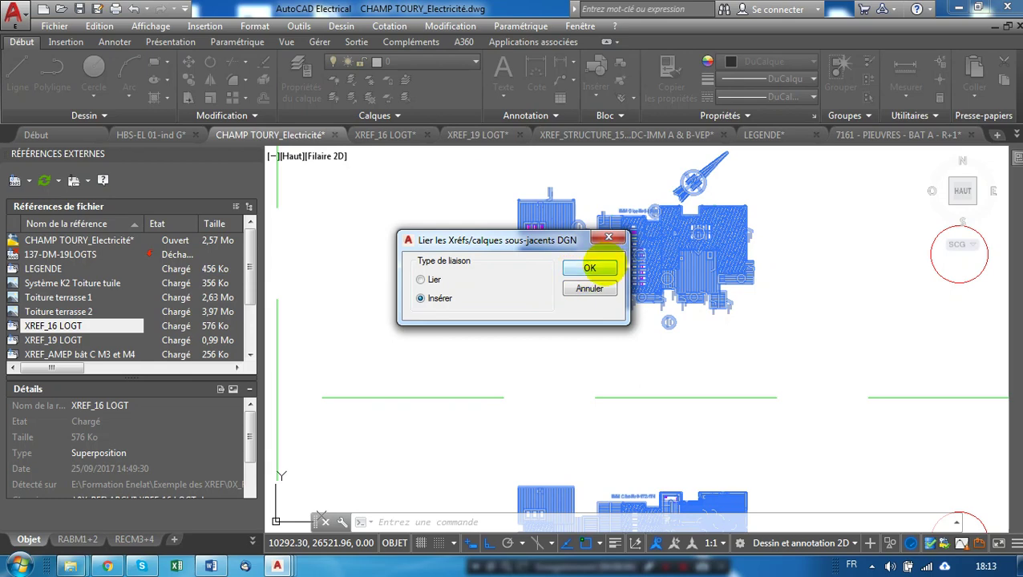
pyautogui.click(589, 268)
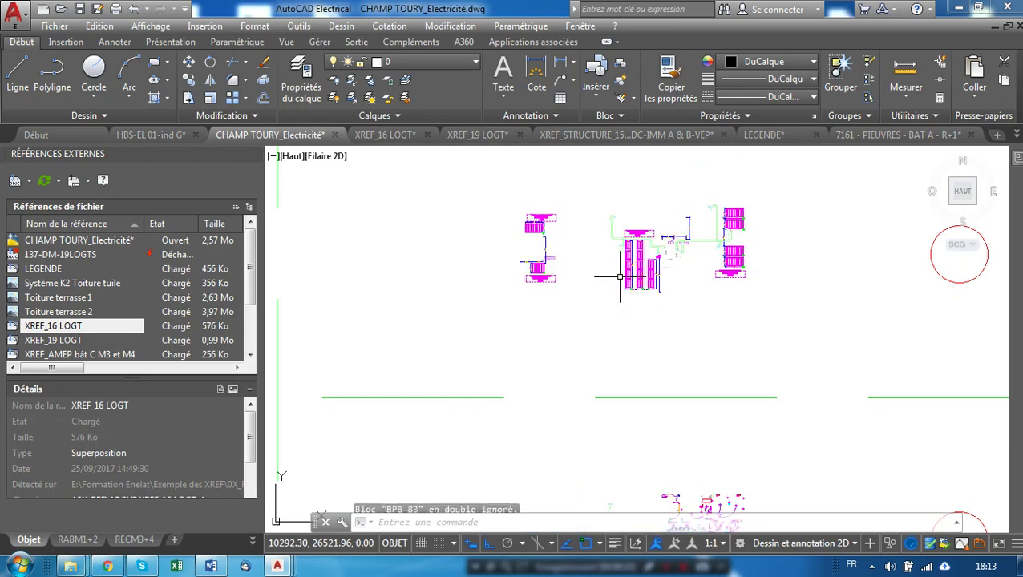
# Examine the floor plans from TOITURE down to RDC for the architectural background of XREF_16 LOGT.
pyautogui.scroll(-5, 570, 258)
pyautogui.scroll(-4, 569, 255)
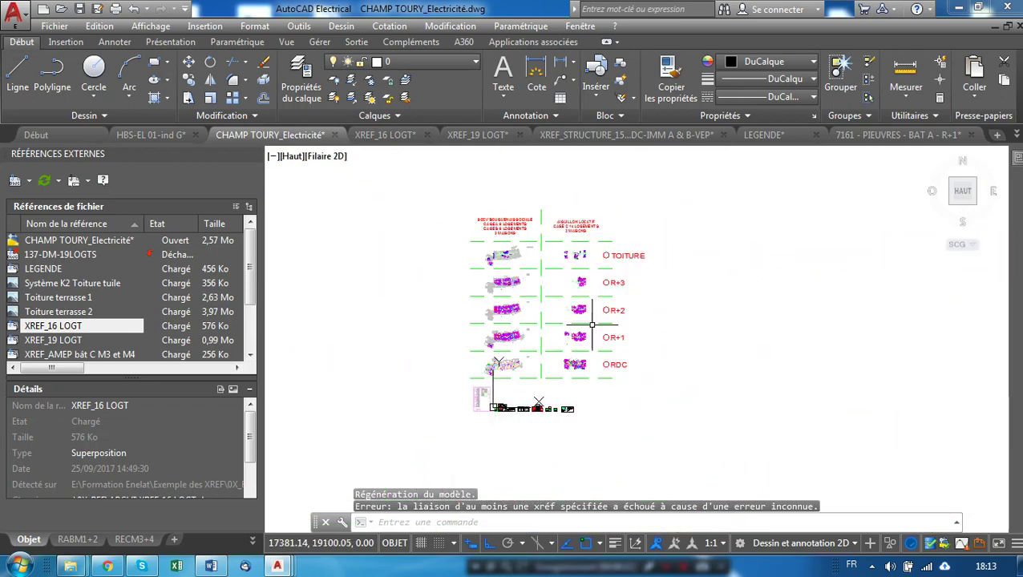
pyautogui.scroll(8, 392, 345)
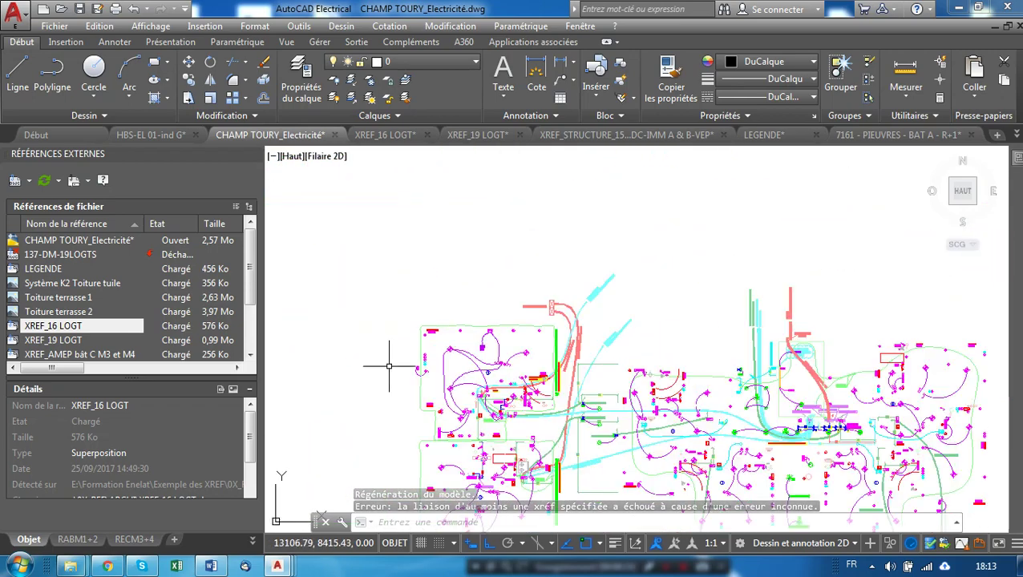
pyautogui.scroll(-3, 420, 292)
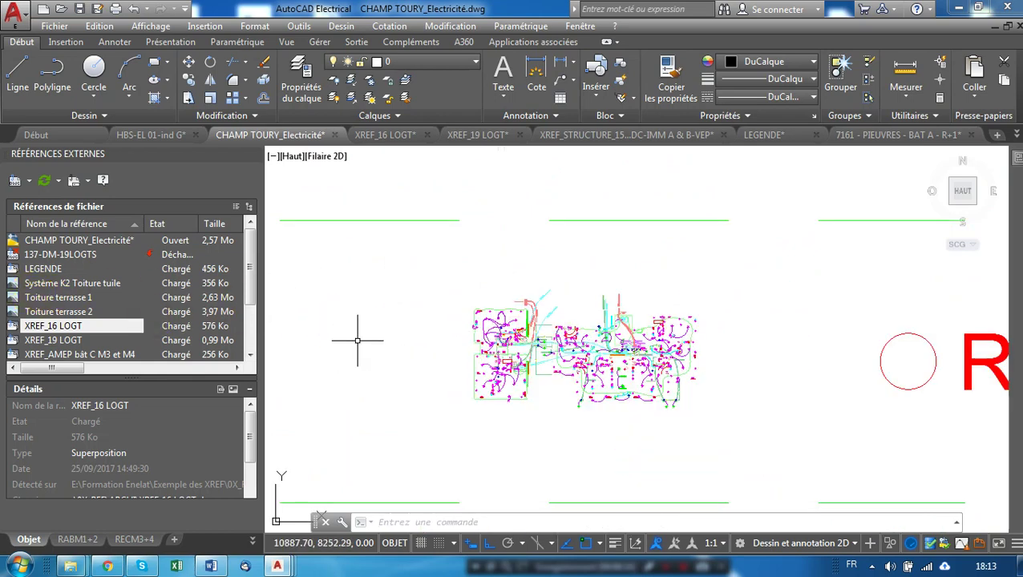
pyautogui.click(299, 354)
pyautogui.rightClick(47, 325)
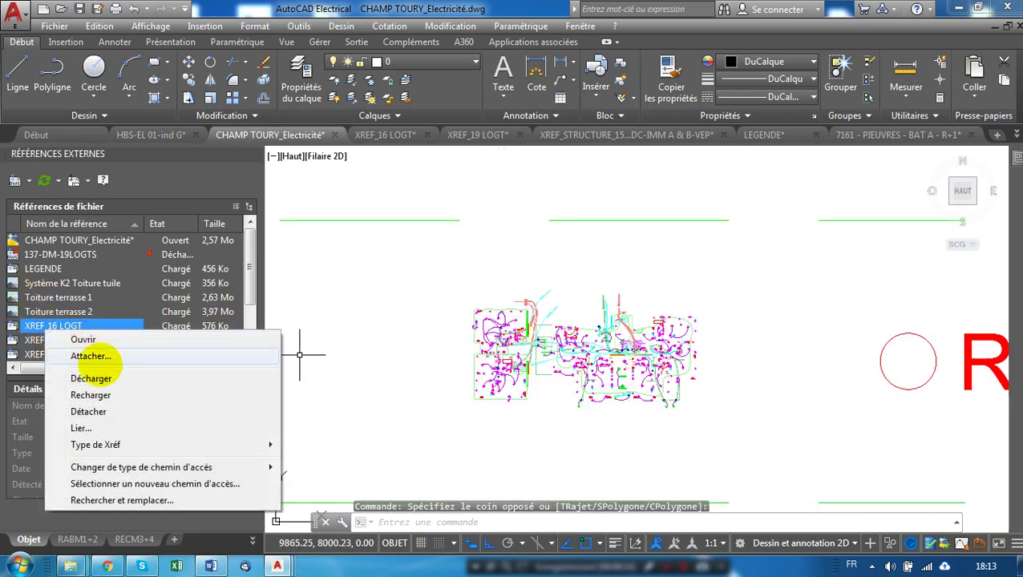
pyautogui.click(352, 301)
pyautogui.scroll(-5, 364, 298)
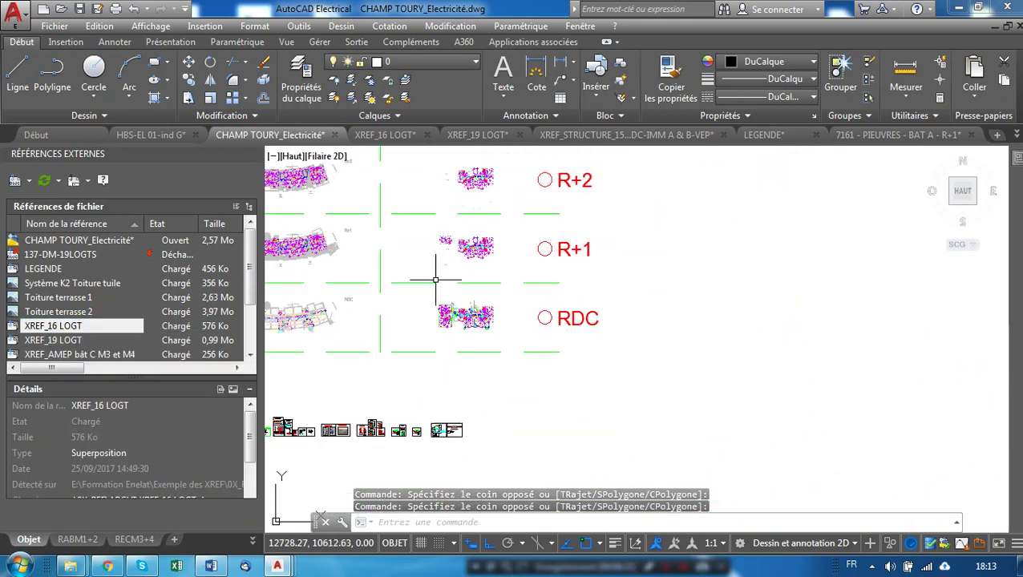
pyautogui.scroll(-2, 418, 309)
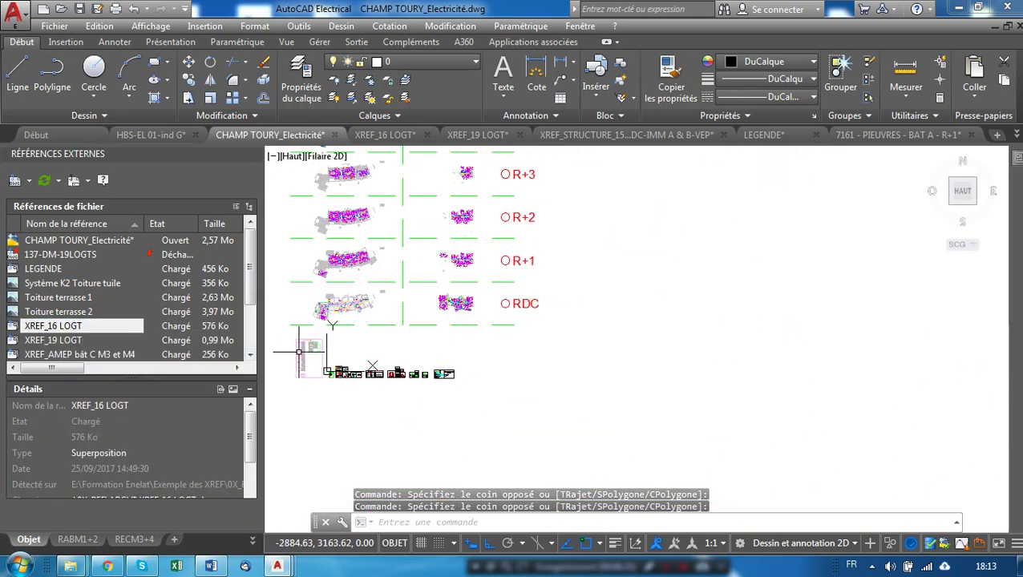
# Try again to bind XREF_16 LOGT with the Insérer type and check the R+1 and RDC plans.
pyautogui.rightClick(74, 329)
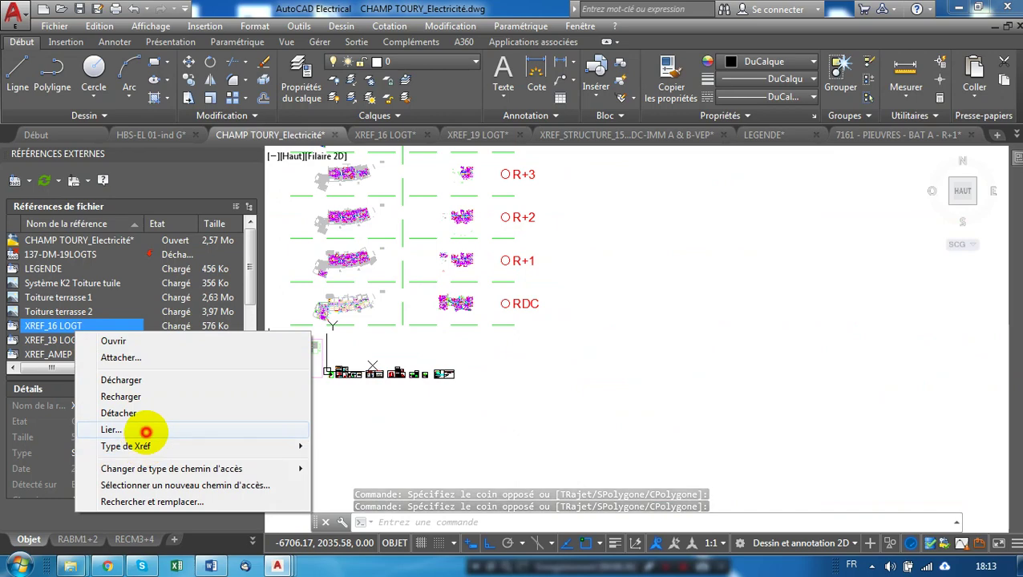
pyautogui.click(146, 433)
pyautogui.click(422, 299)
pyautogui.click(587, 269)
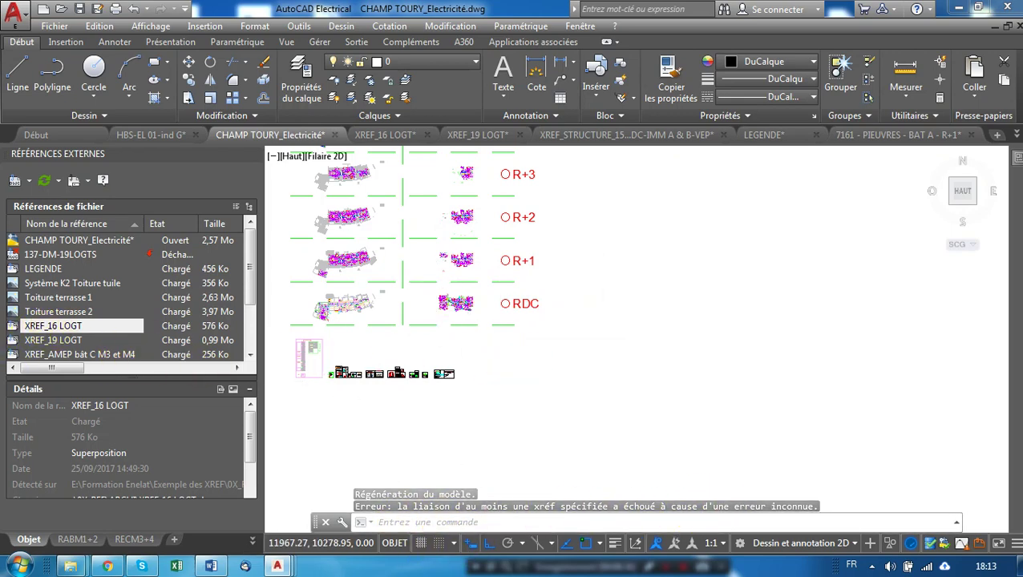
pyautogui.scroll(5, 437, 289)
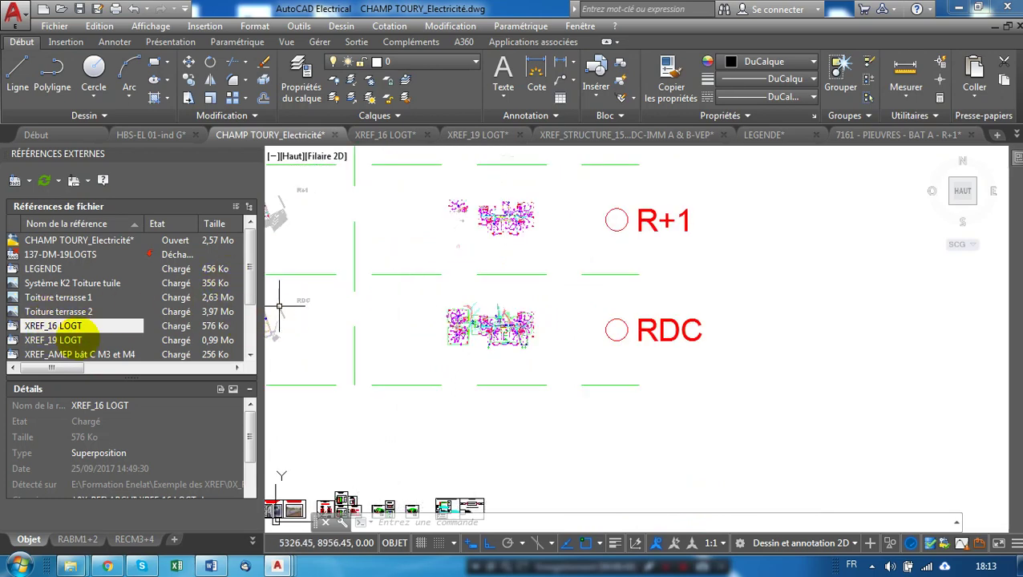
pyautogui.moveTo(80, 332)
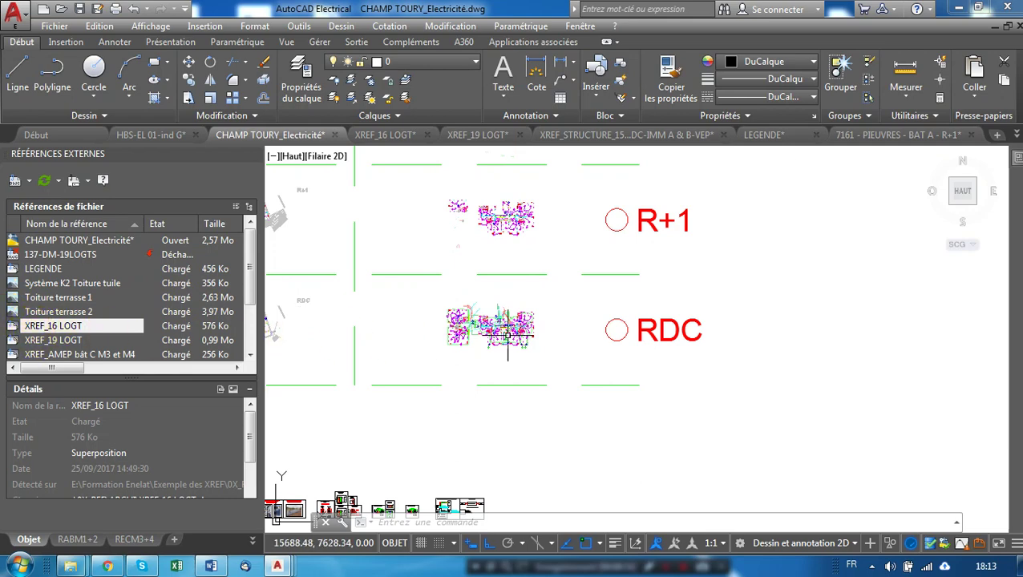
pyautogui.moveTo(508, 335)
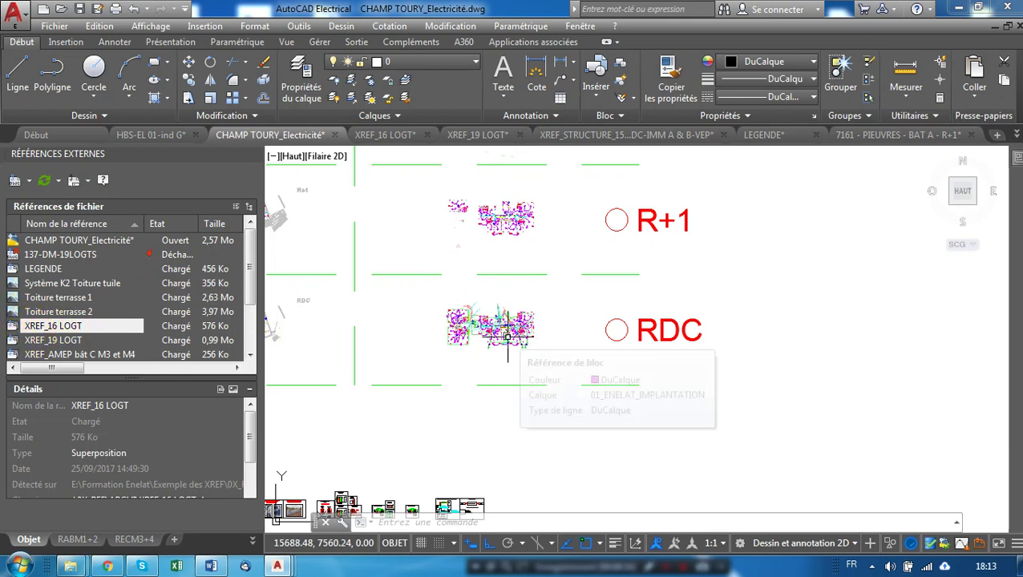